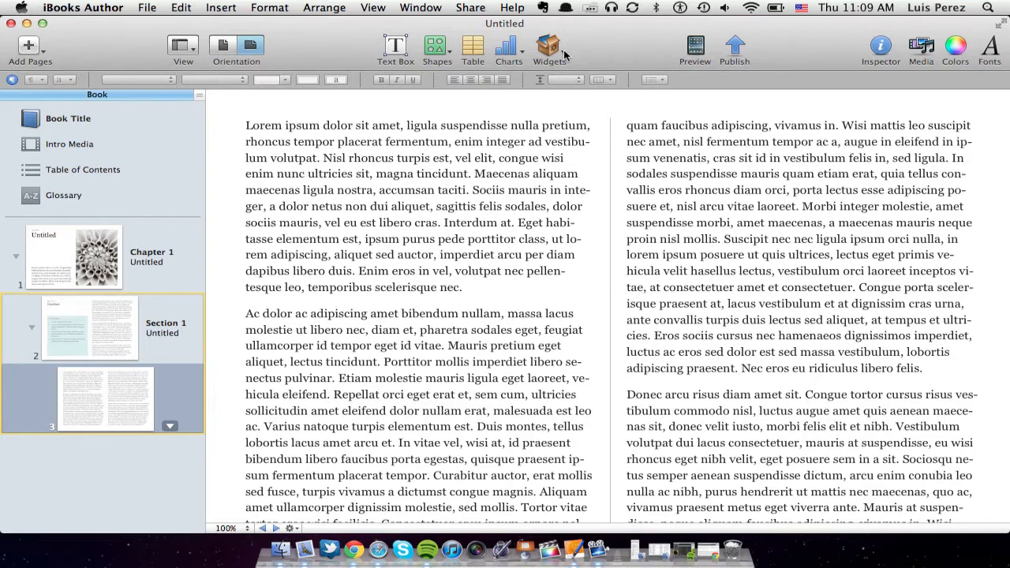
Insert a Media widget on page 3 and place it at the head of the second text column
click(562, 54)
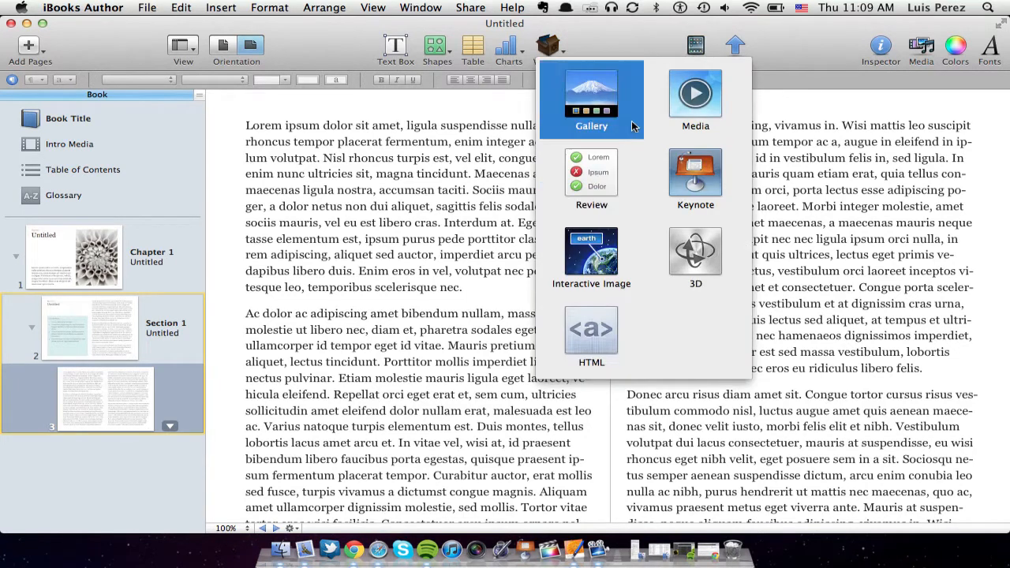
click(695, 94)
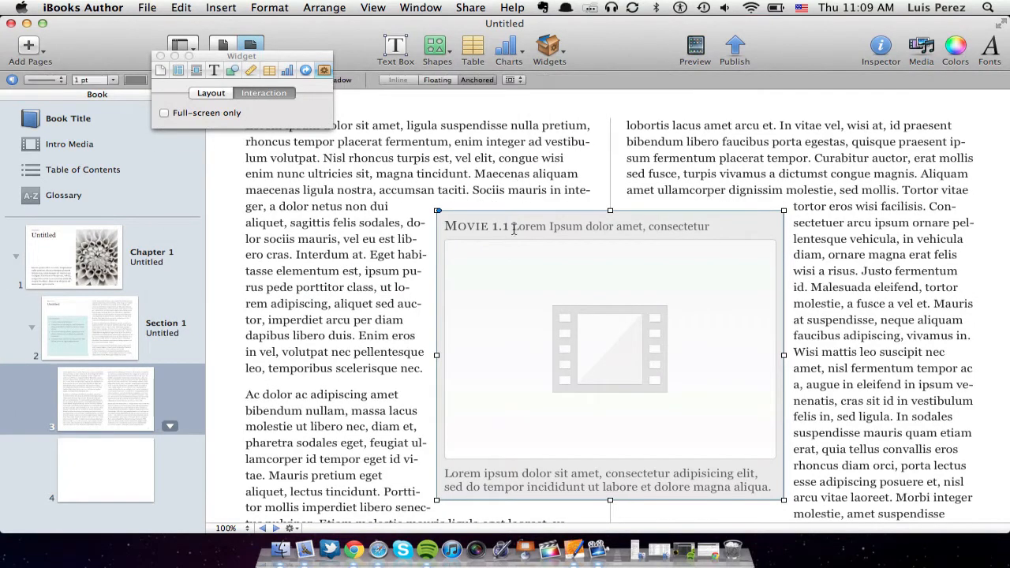
drag(525, 250, 719, 165)
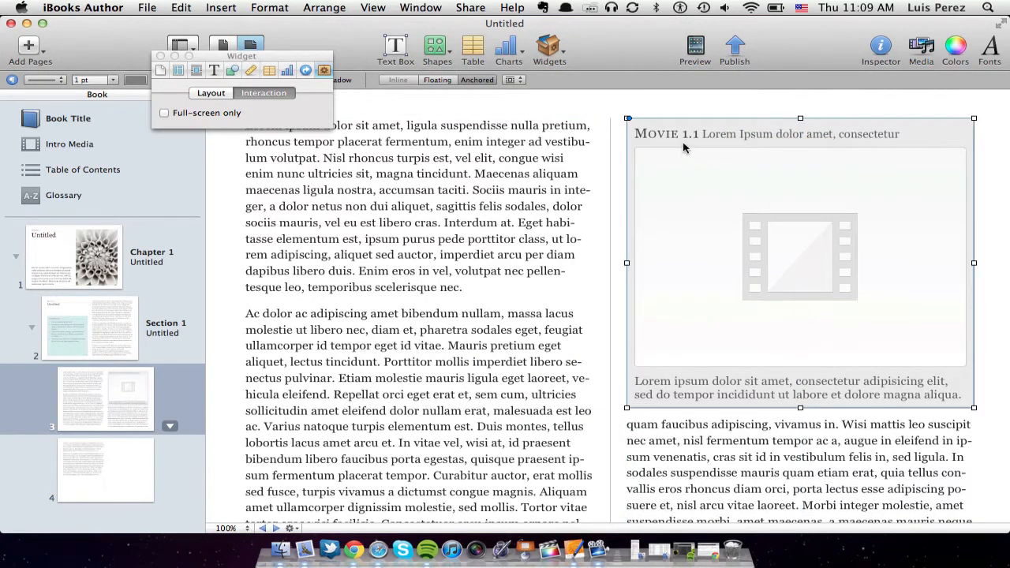
Replace the movie widget's placeholder title with "My Application Movie"
click(715, 133)
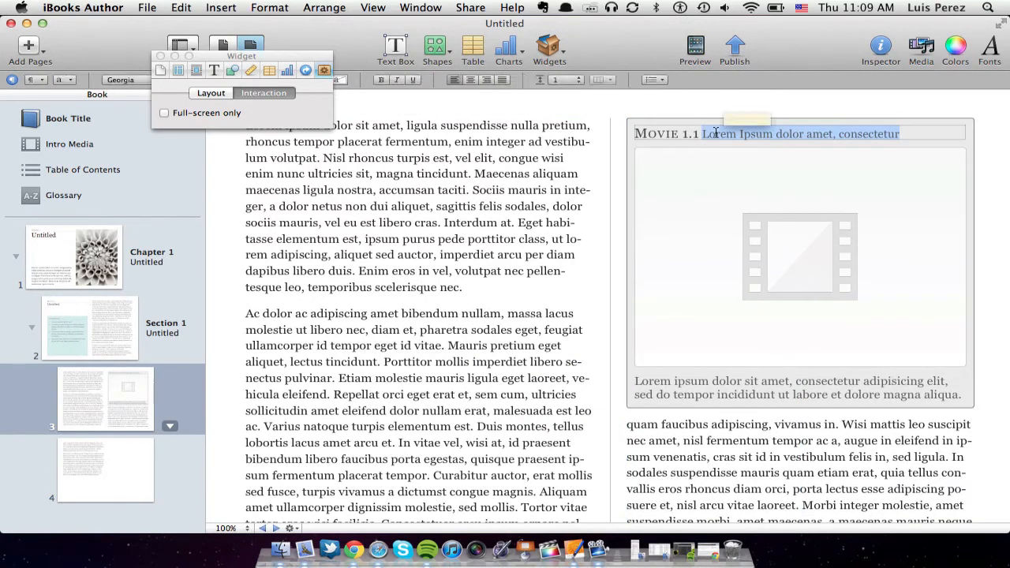
text(My Voi)
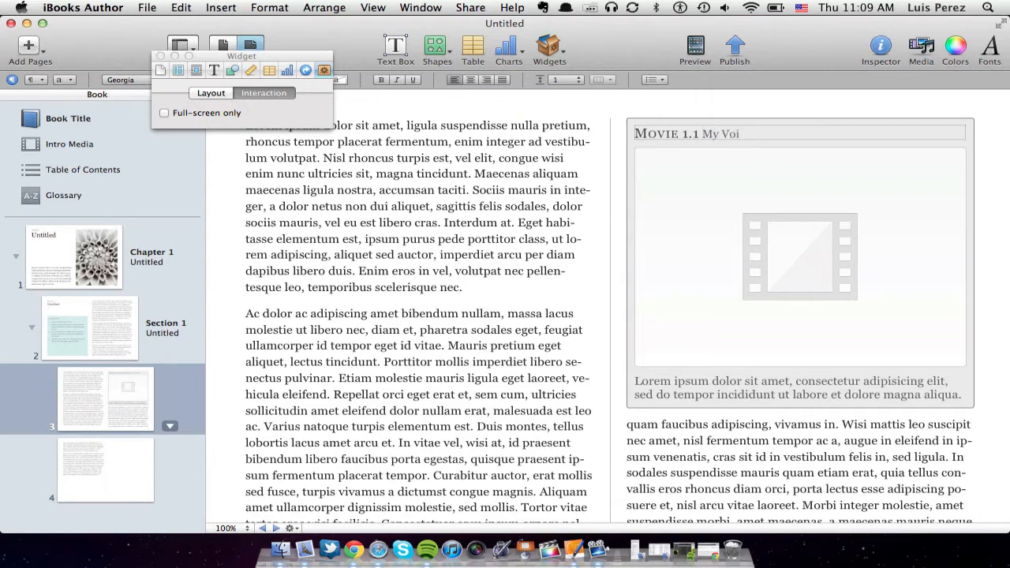
key(BackSpace)
key(BackSpace)
key(BackSpace)
text(Application Movie)
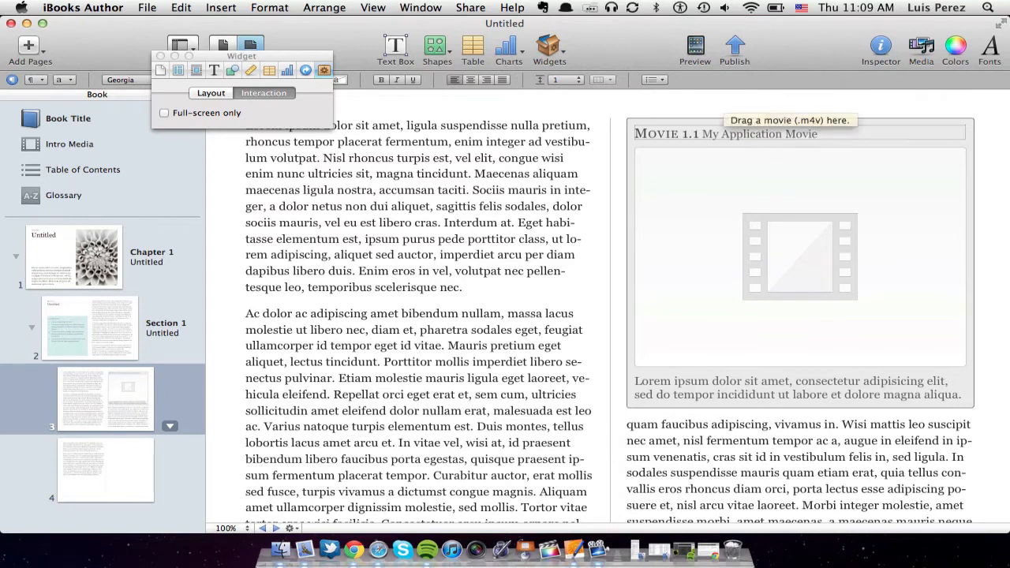
click(682, 205)
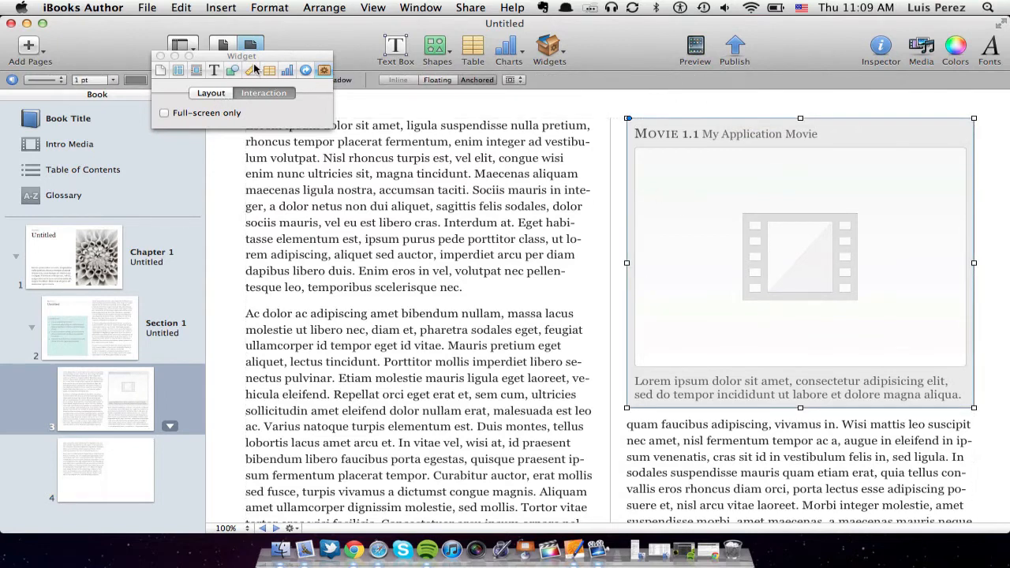
Turn off the caption and background in the movie widget's layout settings, keeping the title on
drag(253, 59, 437, 119)
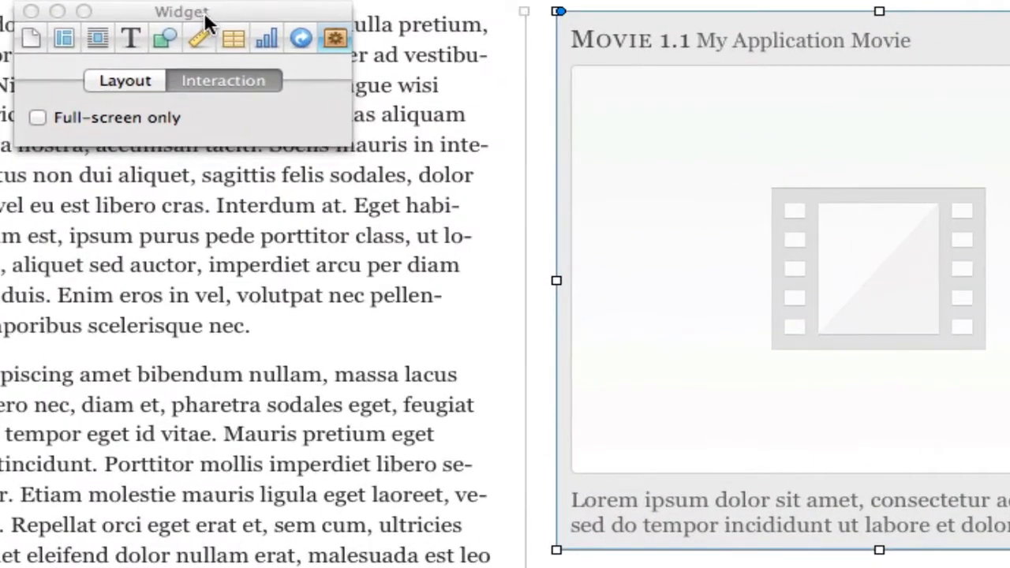
drag(205, 13, 198, 11)
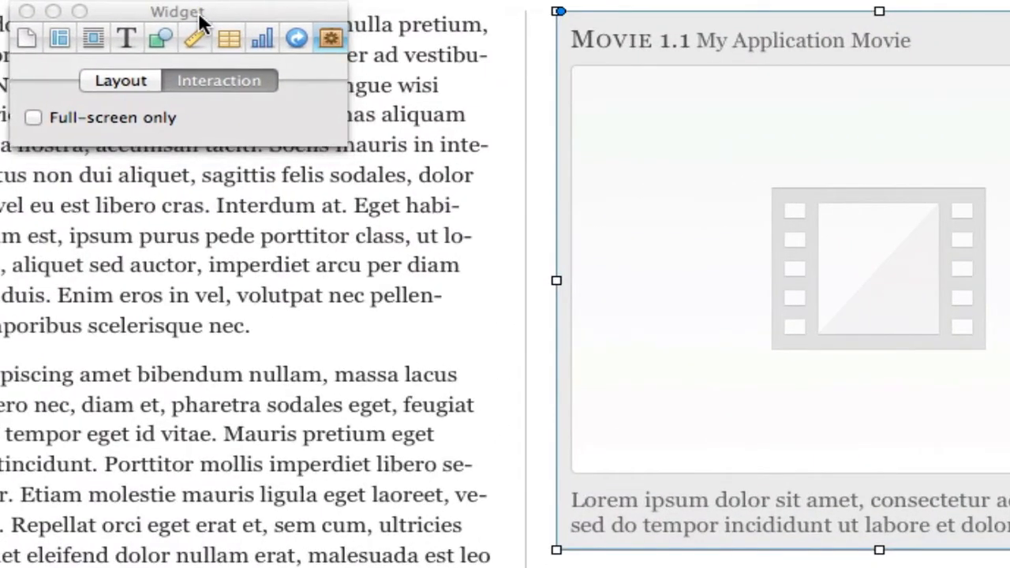
click(113, 74)
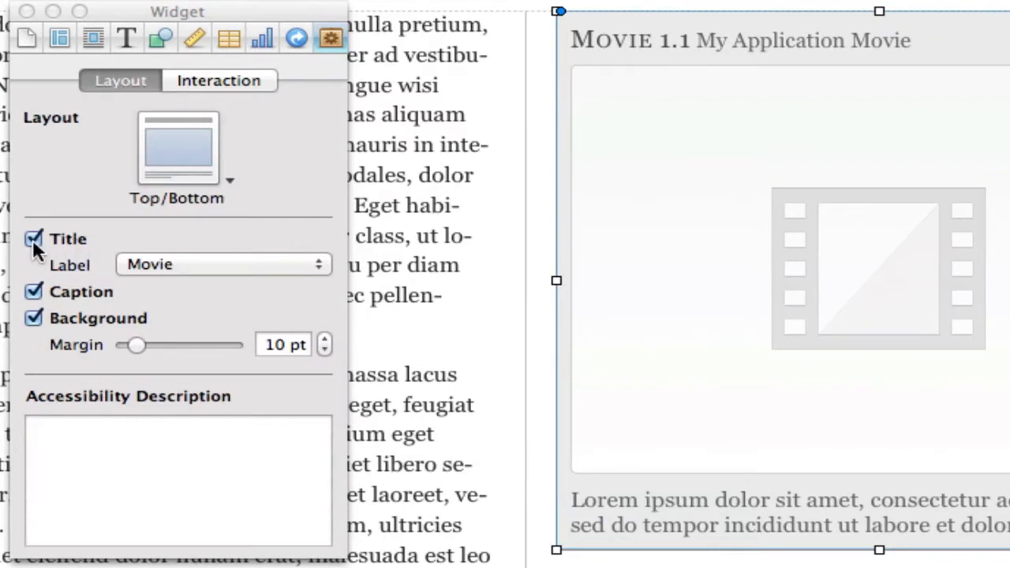
click(34, 236)
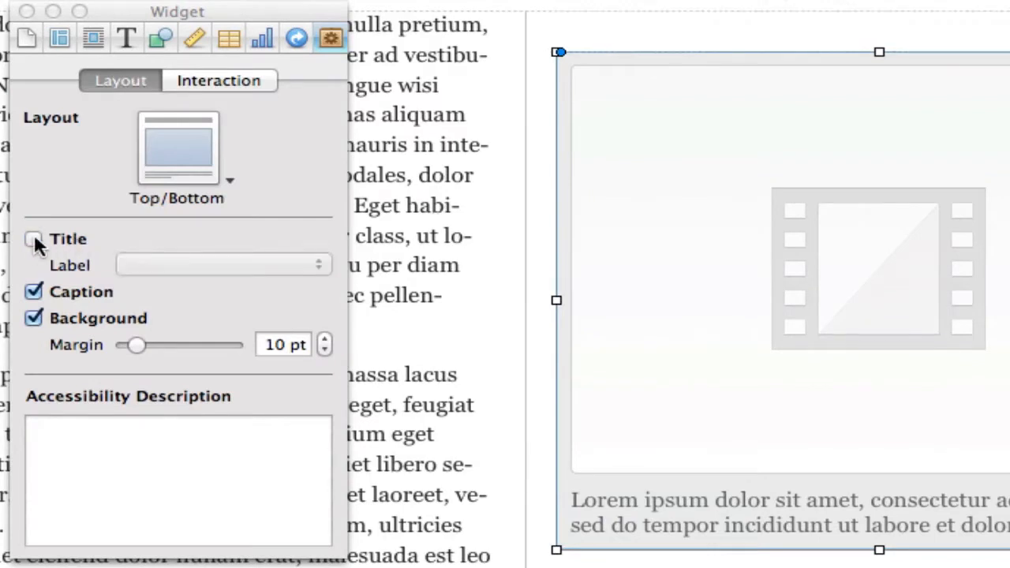
click(34, 236)
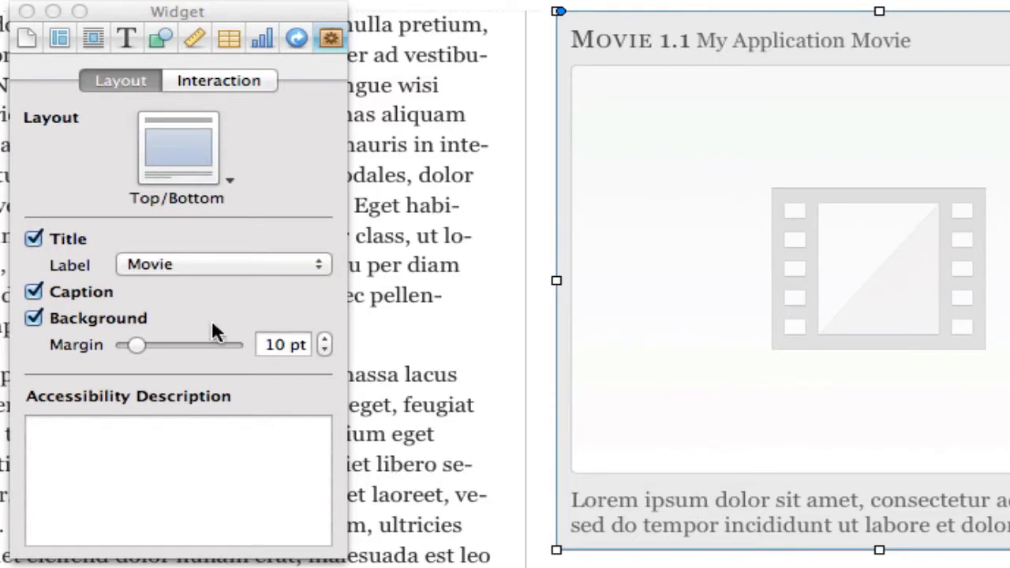
click(34, 292)
click(33, 318)
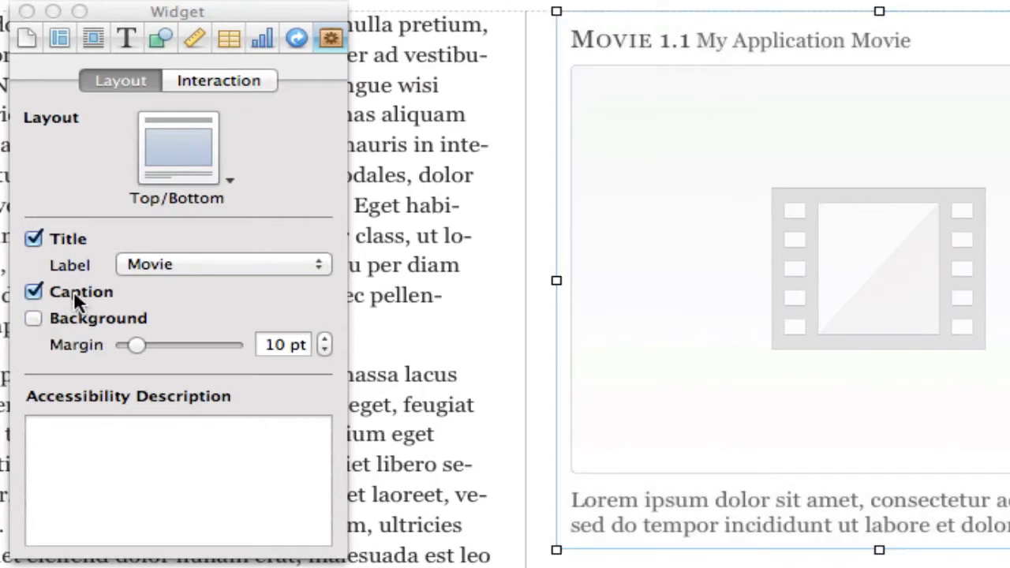
click(33, 292)
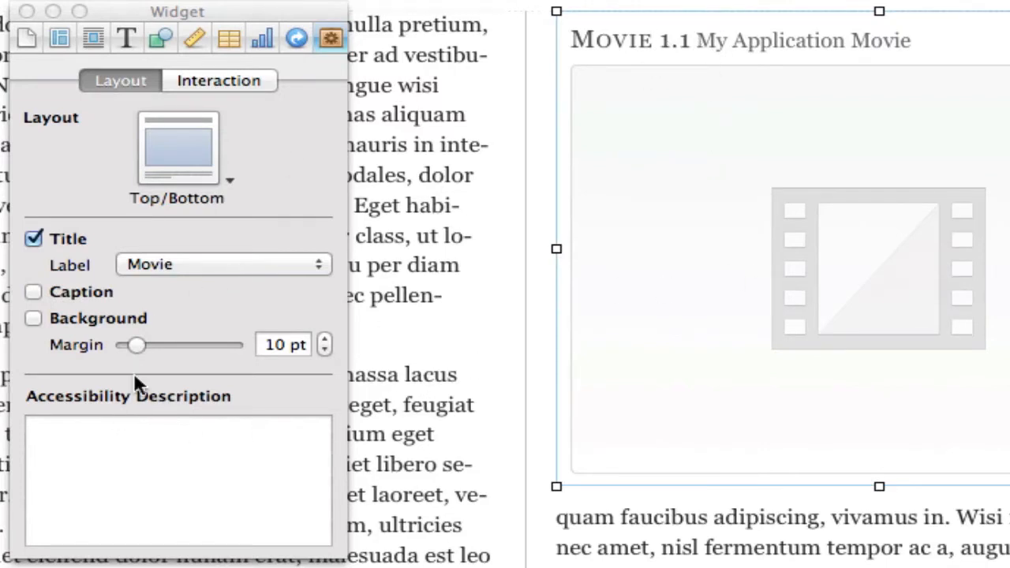
Enter "My Application Video." as the movie widget's accessibility description
click(42, 424)
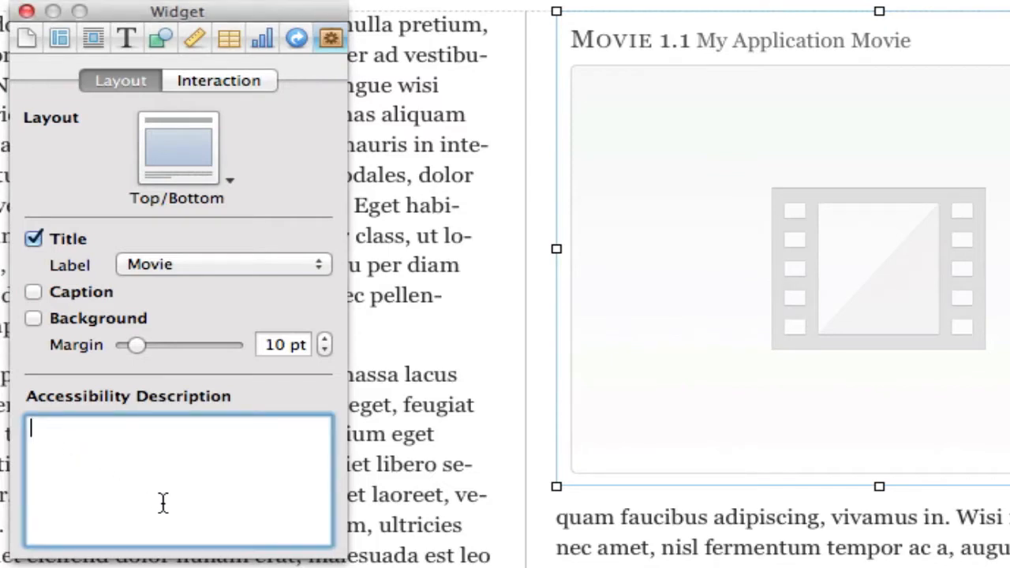
text(My Application Video.)
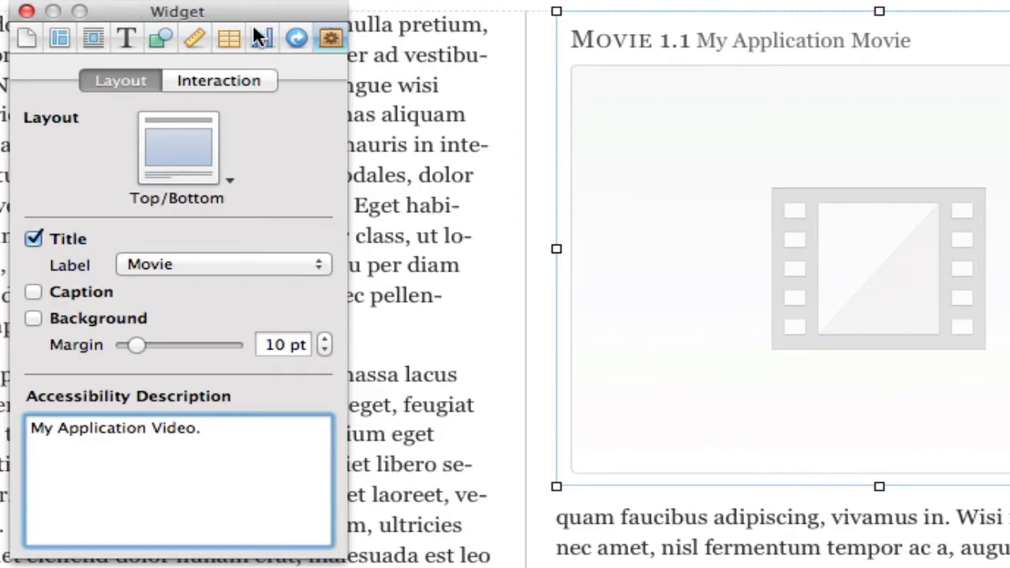
drag(251, 10, 106, 0)
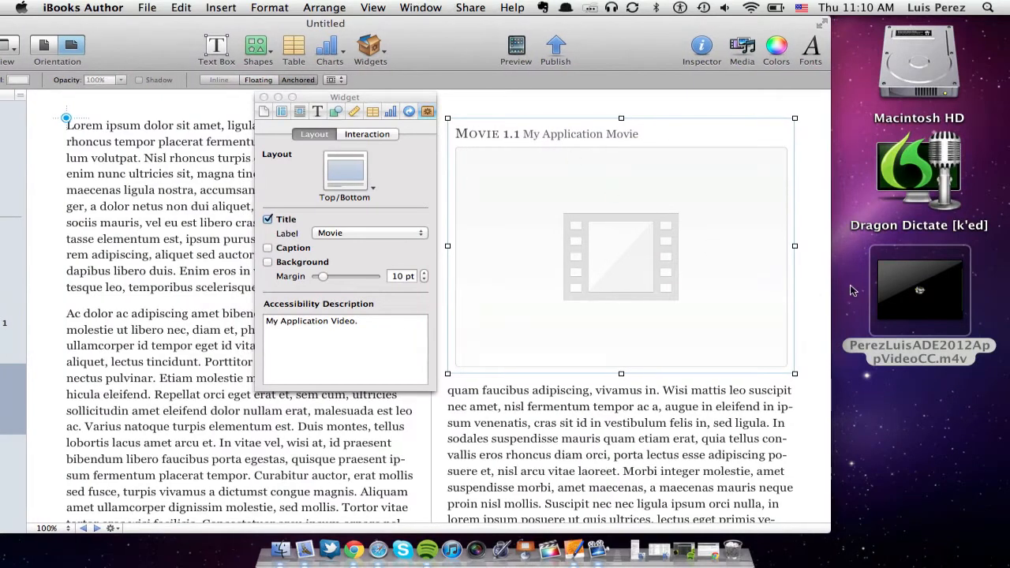
Place the .m4v application video from the desktop into the movie widget
mouse_move(905, 297)
mouse_move(905, 269)
click(904, 275)
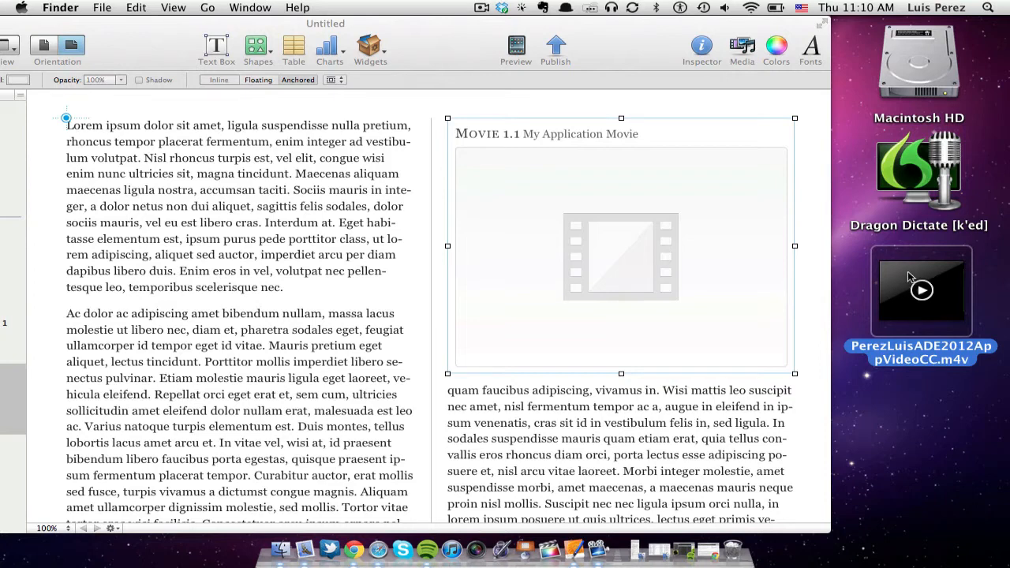
drag(909, 276, 608, 235)
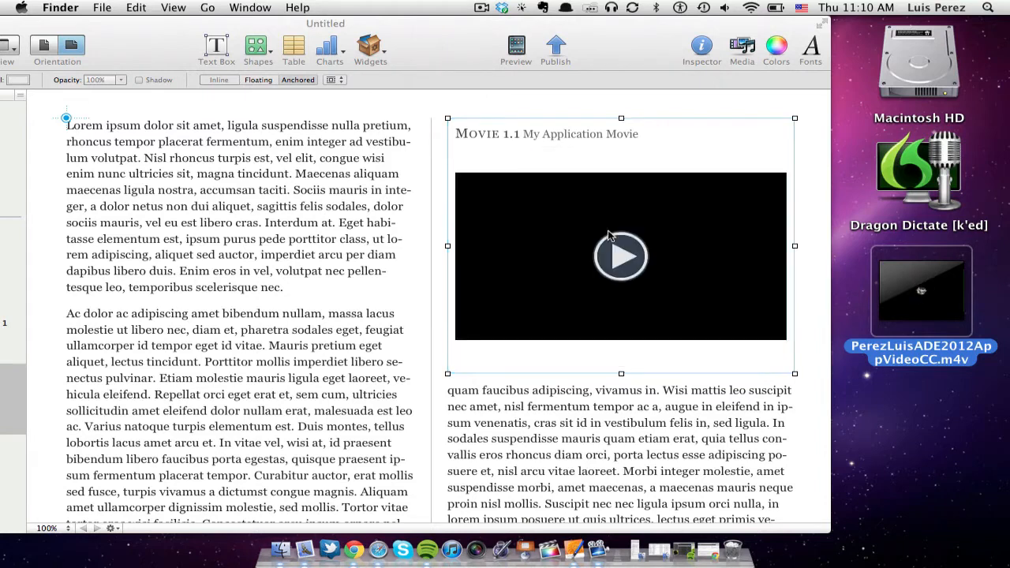
Set the movie's poster frame to about 9 seconds in the interaction settings and close the inspector
click(443, 25)
drag(444, 25, 625, 24)
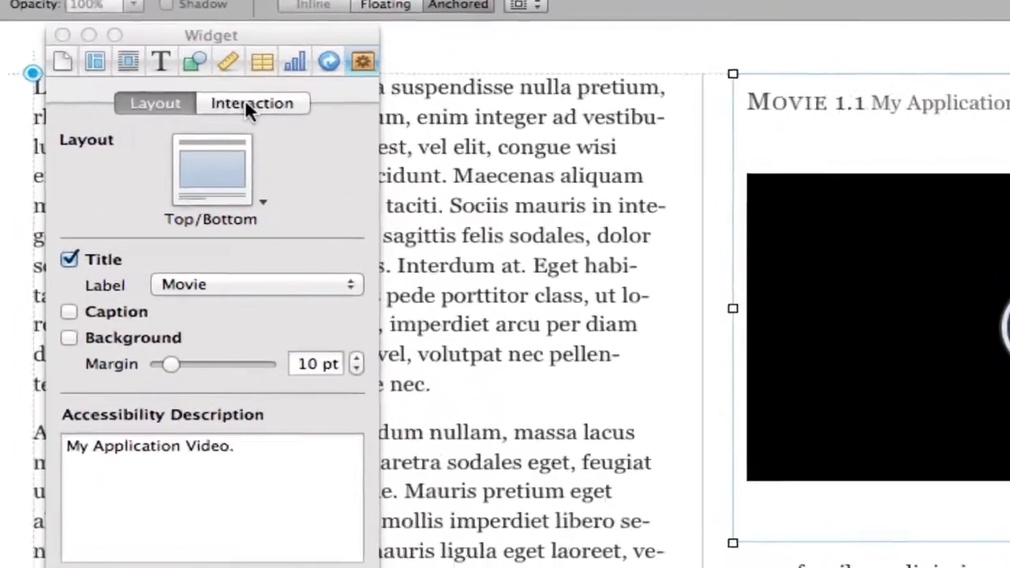
click(367, 135)
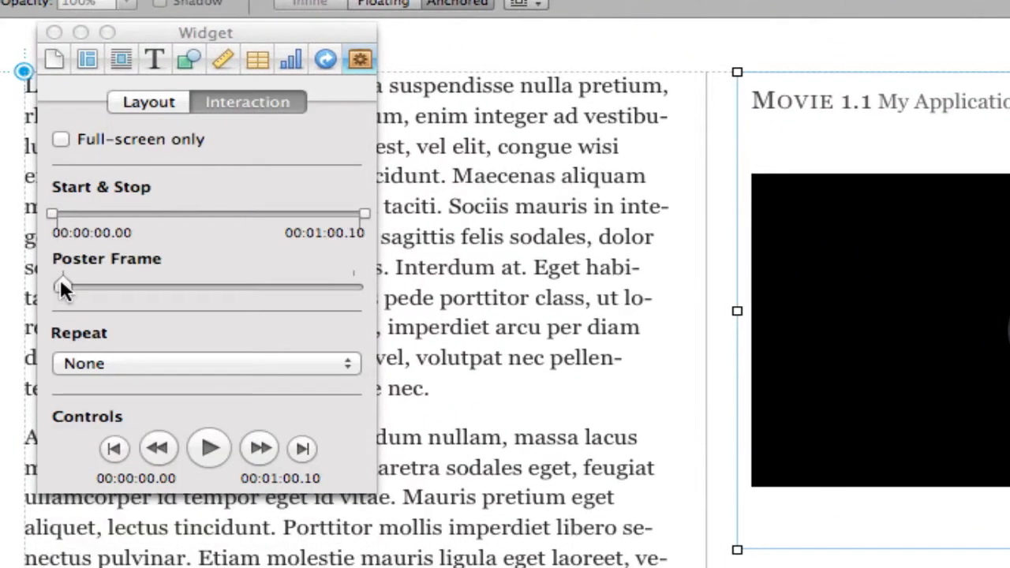
drag(63, 281, 104, 282)
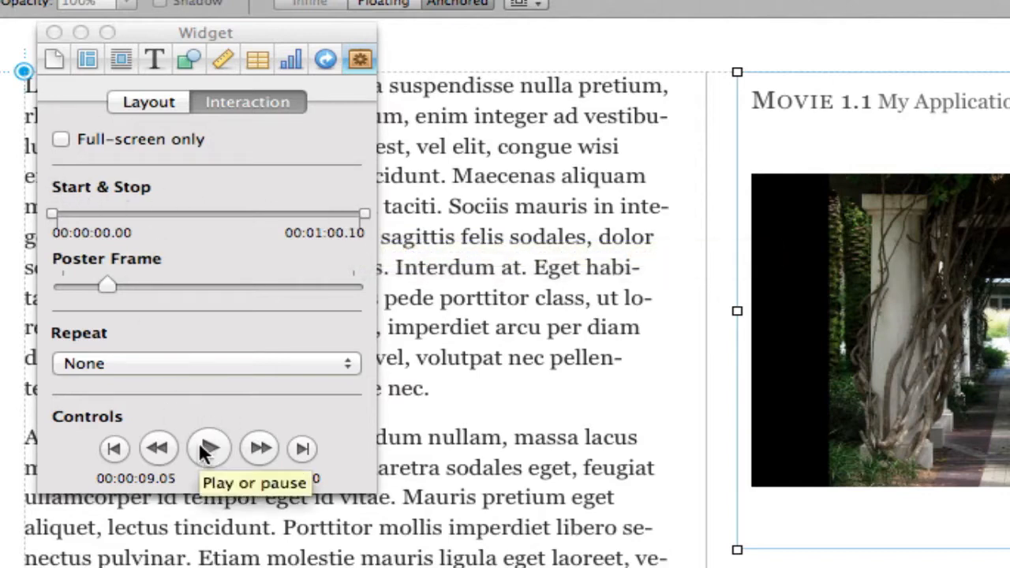
click(54, 34)
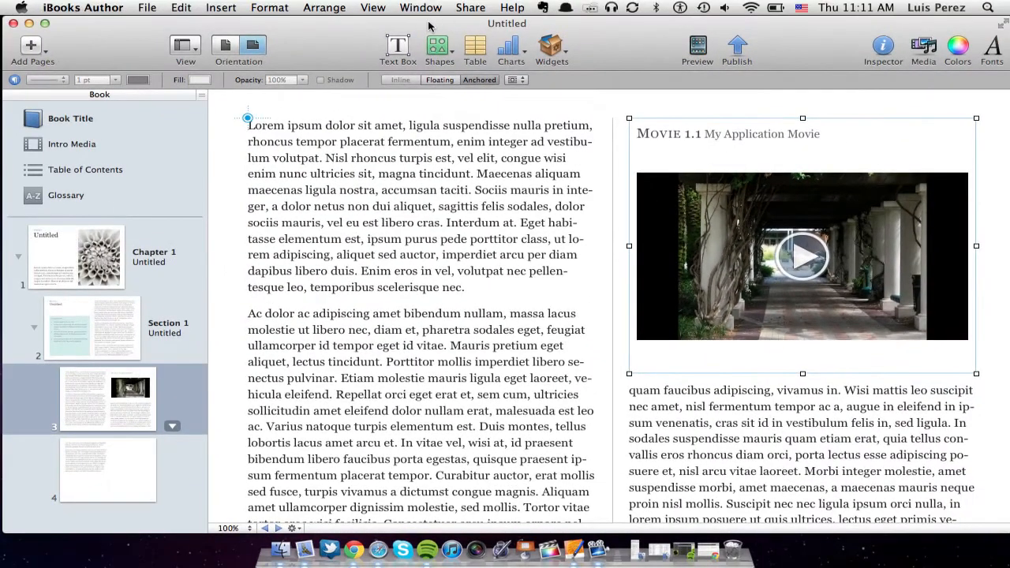
mouse_move(430, 26)
mouse_down()
mouse_move(501, 14)
mouse_move(430, 12)
mouse_up()
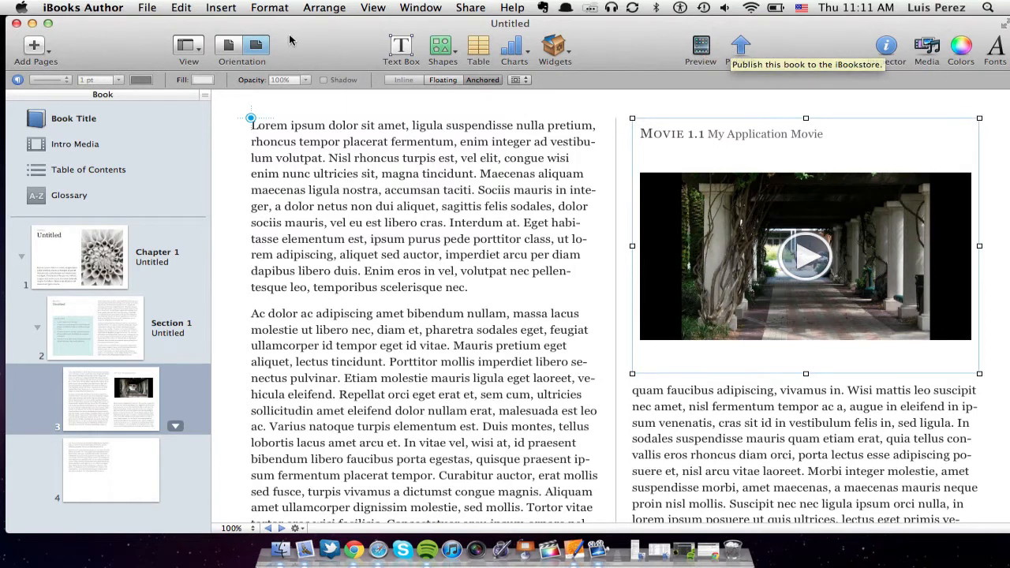
Export the book in iBooks format to the Desktop under the name "version 1"
click(148, 8)
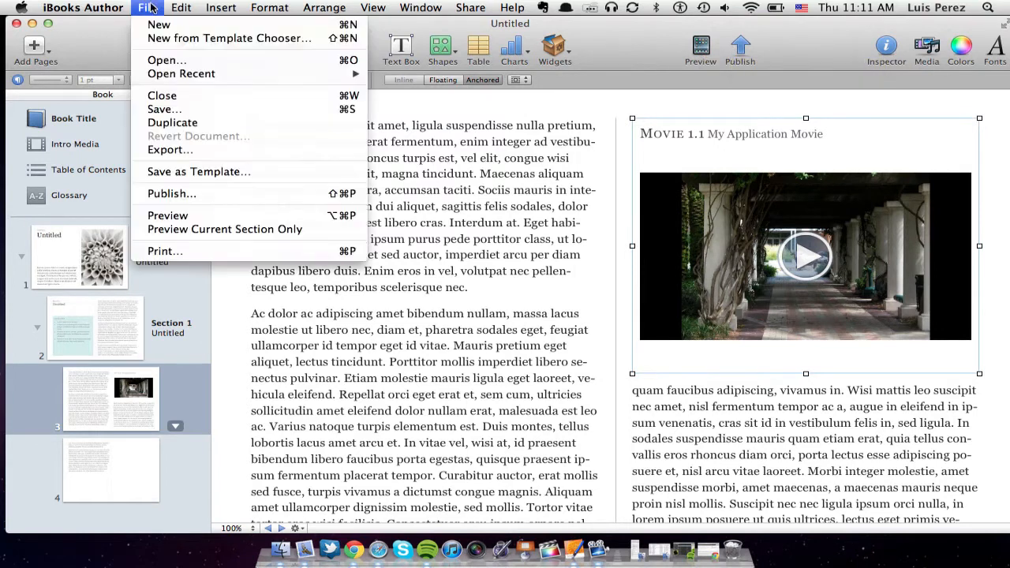
click(180, 151)
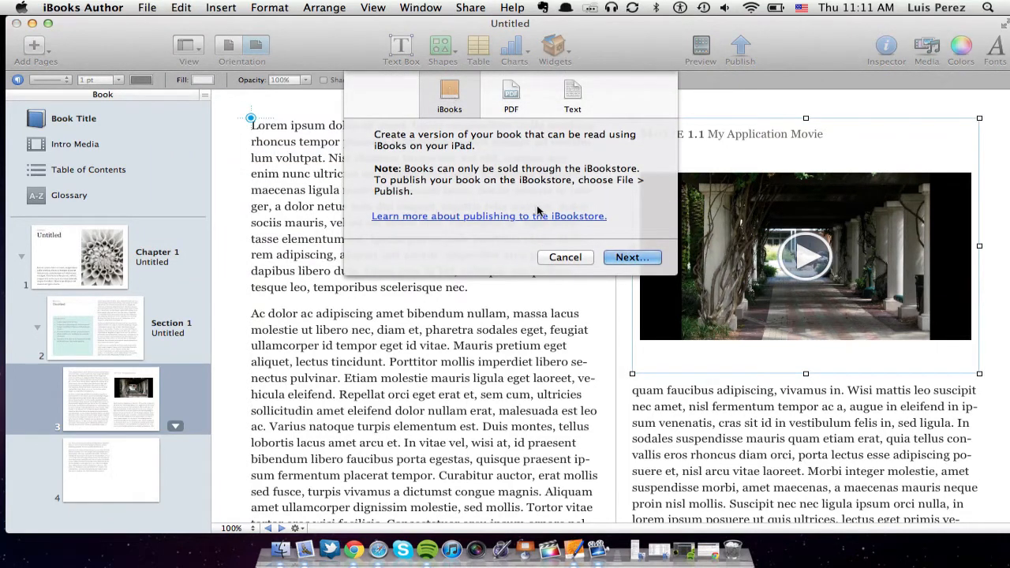
click(623, 258)
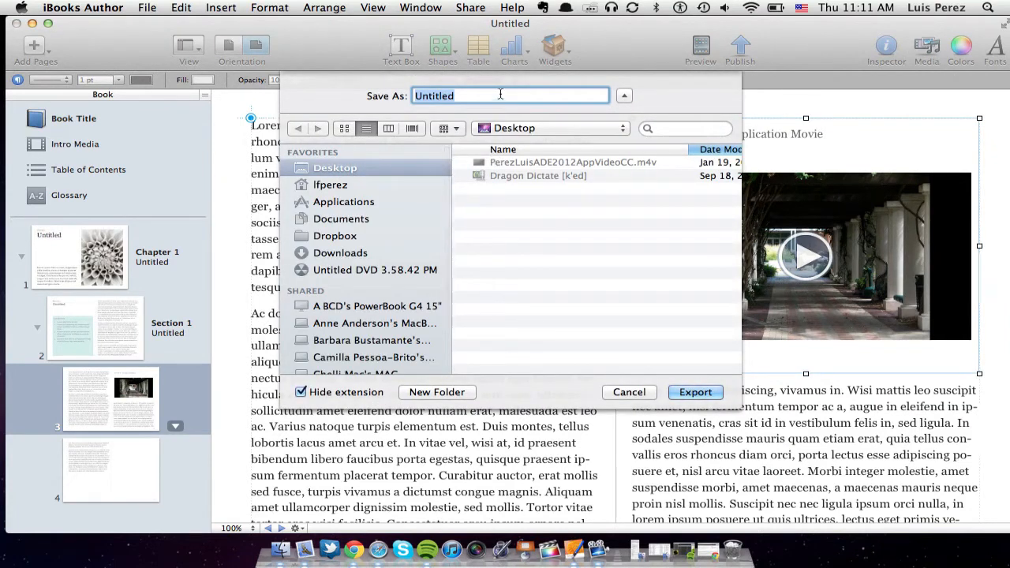
text(version 1)
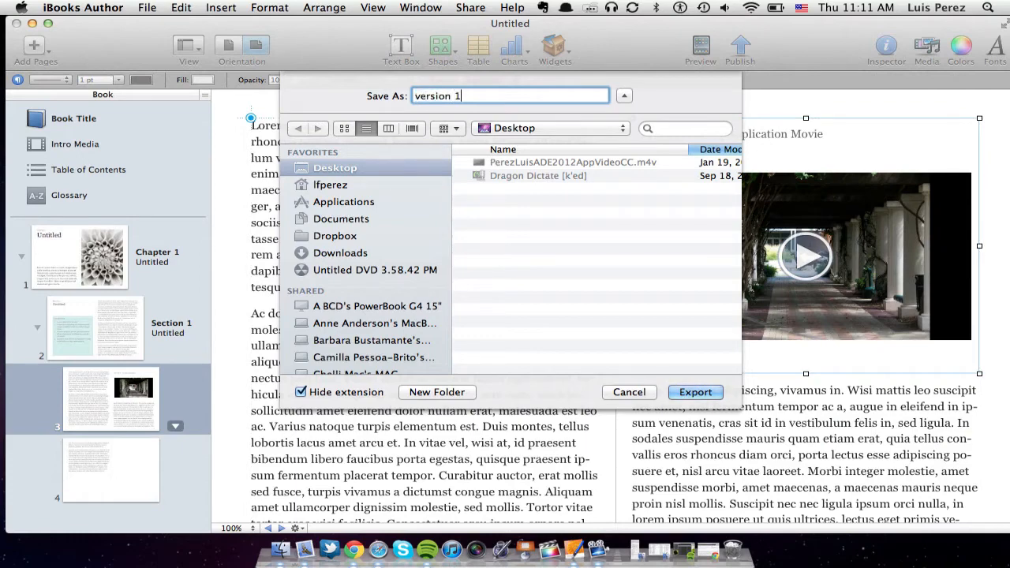
click(690, 392)
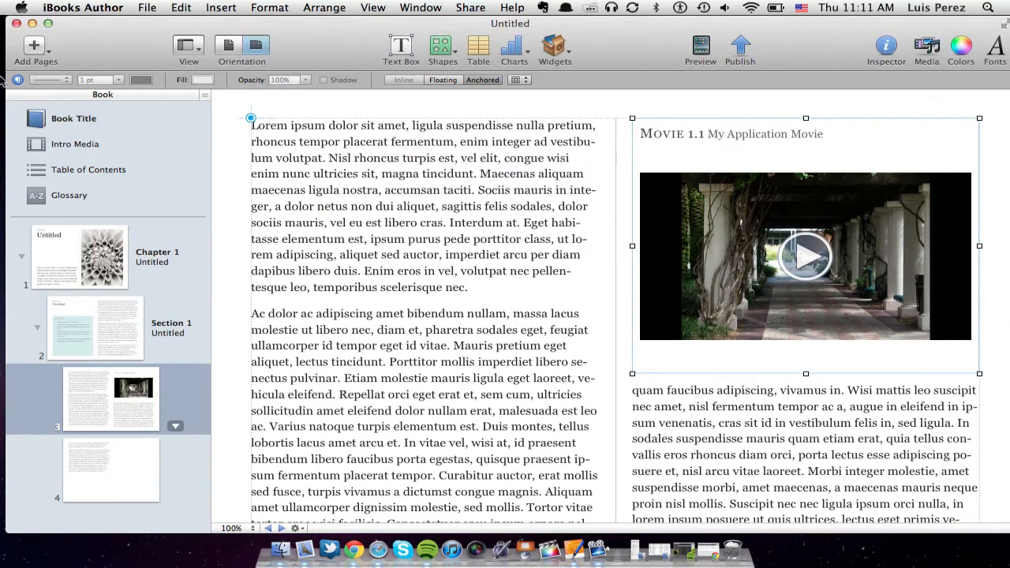
Minimize the book window and check the file size of the exported version 1.ibooks in its file info
click(32, 24)
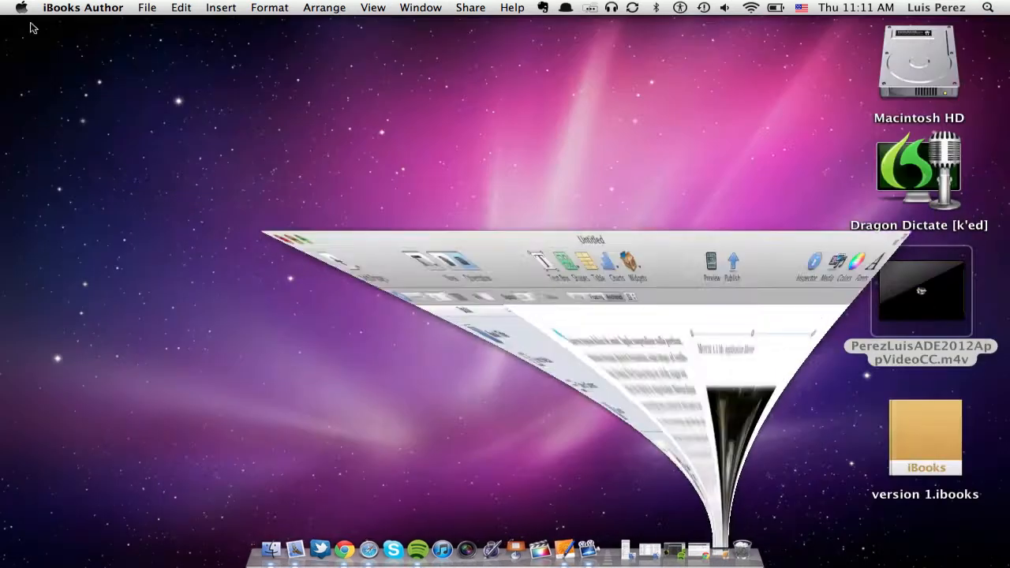
click(915, 424)
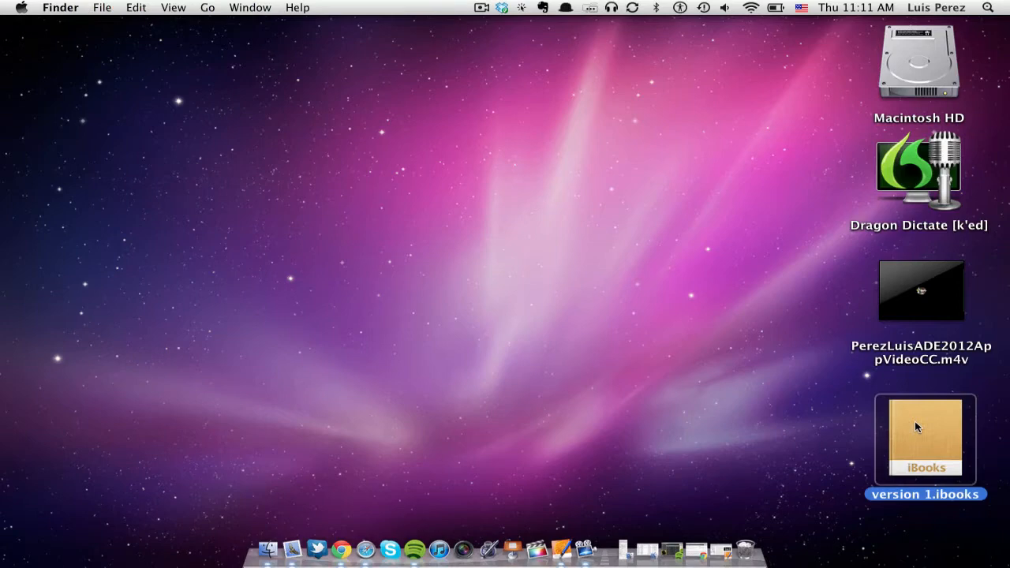
key(super+i)
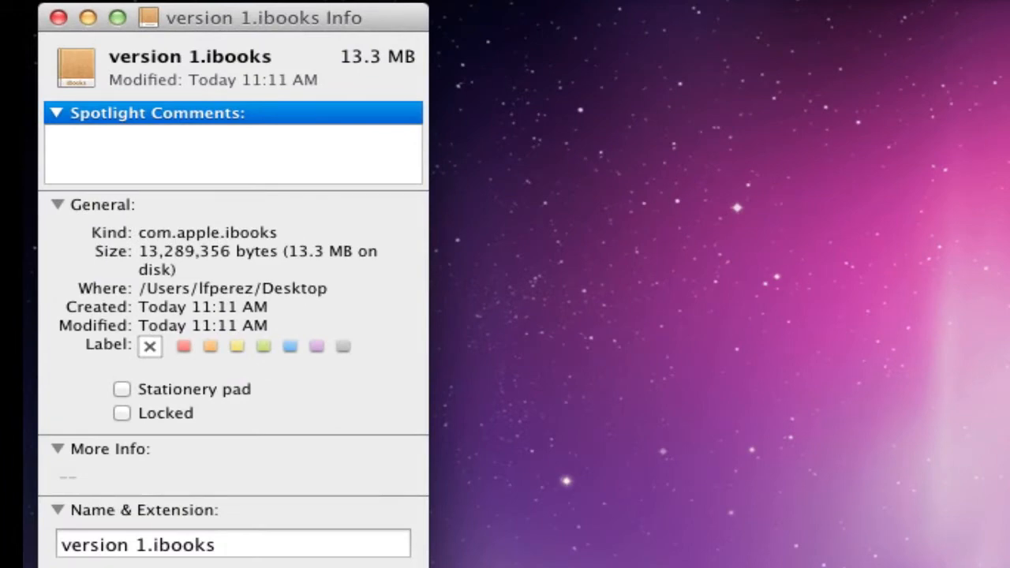
click(59, 17)
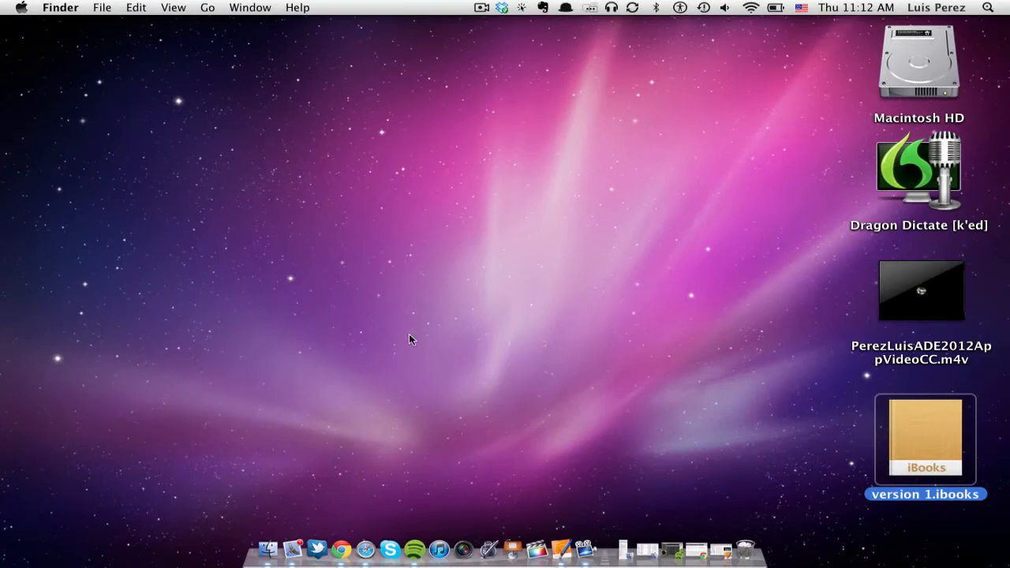
Switch to Chrome and show the Class Widgets page for embedding YouTube clips in iBooks
click(341, 527)
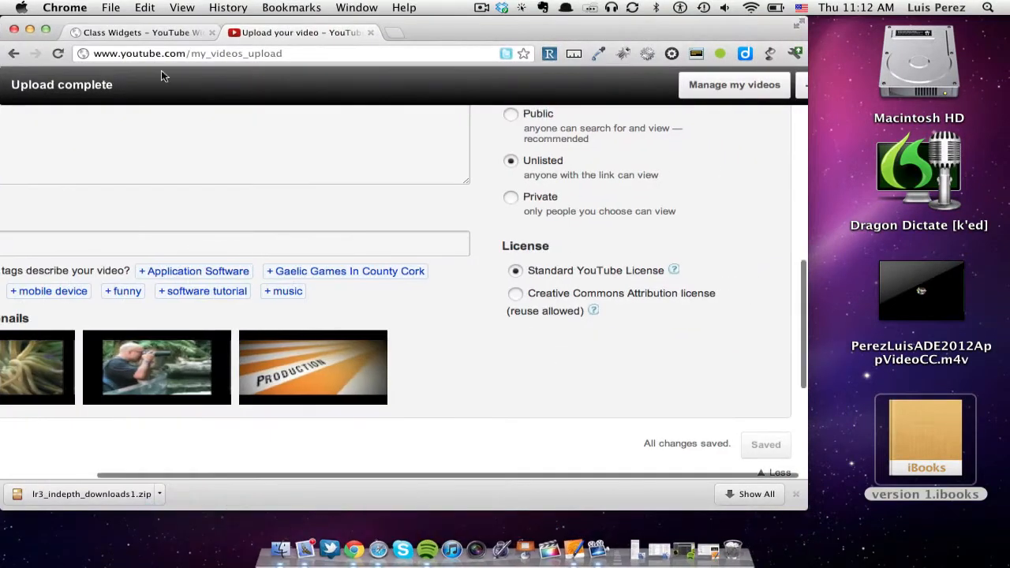
click(150, 36)
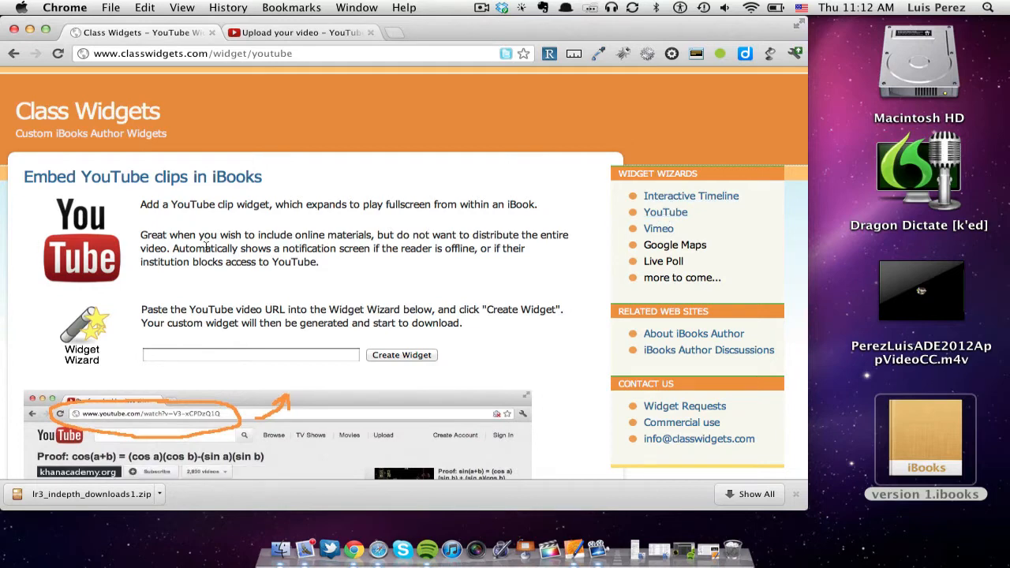
Switch to the YouTube upload page and copy the share link of the "ADE Cork Application" video
click(301, 33)
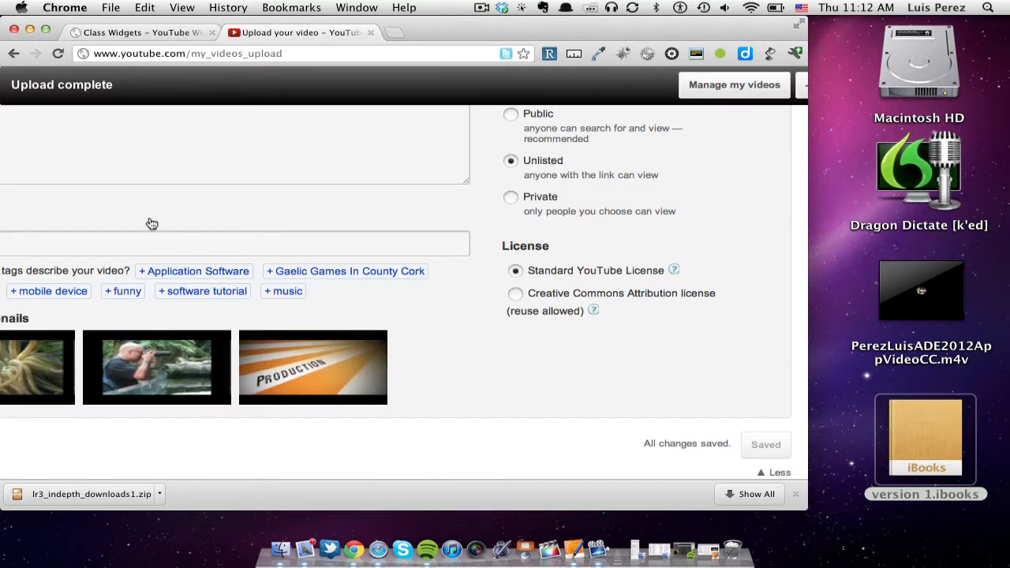
scroll(173, 208, left, 3)
scroll(173, 208, up, 10)
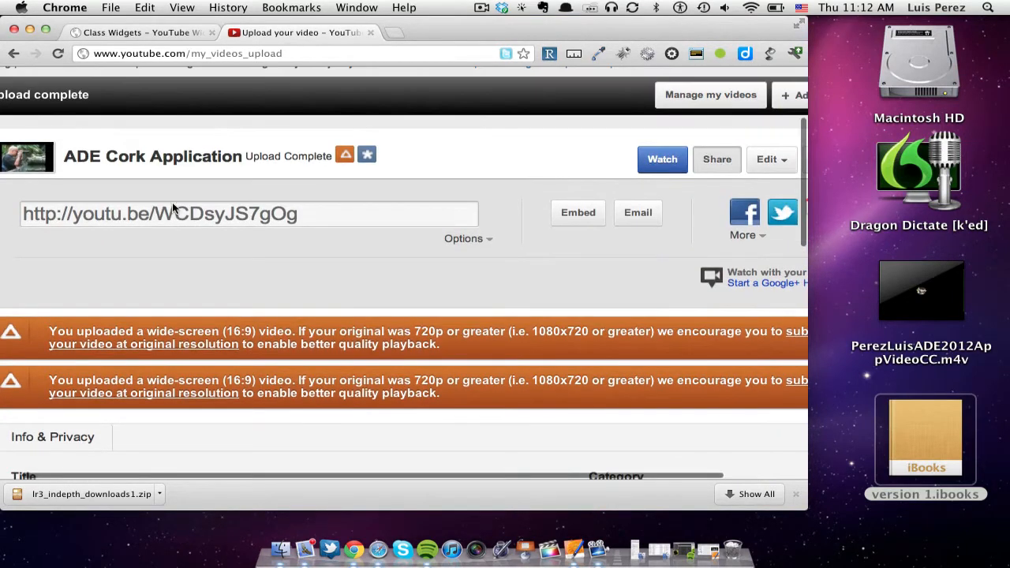
click(161, 214)
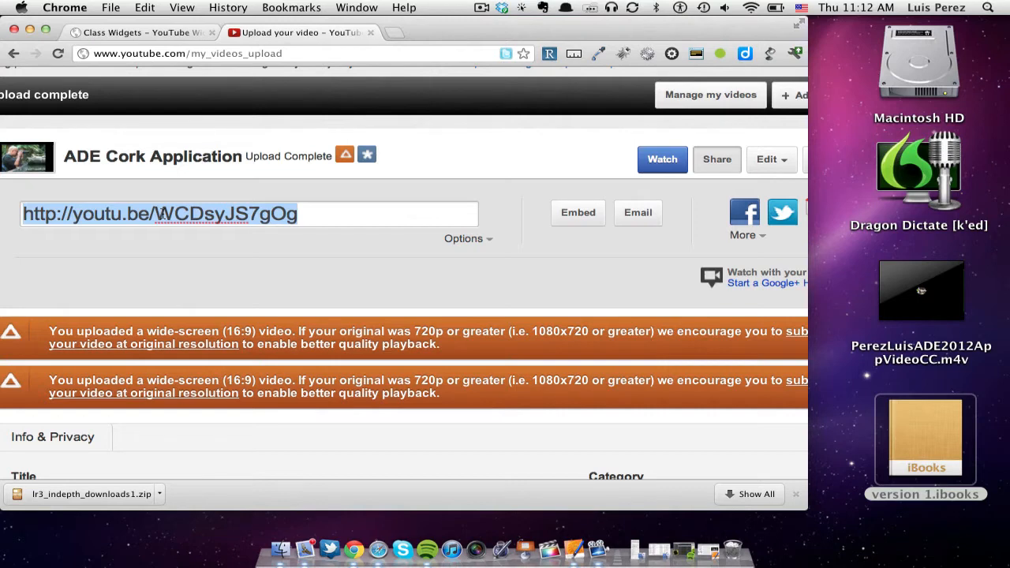
click(150, 34)
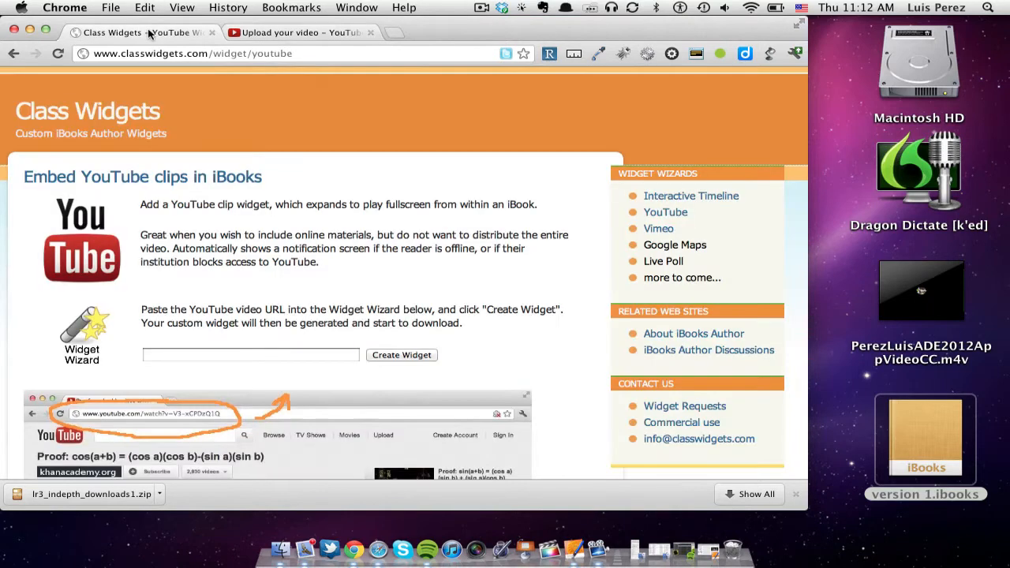
click(161, 356)
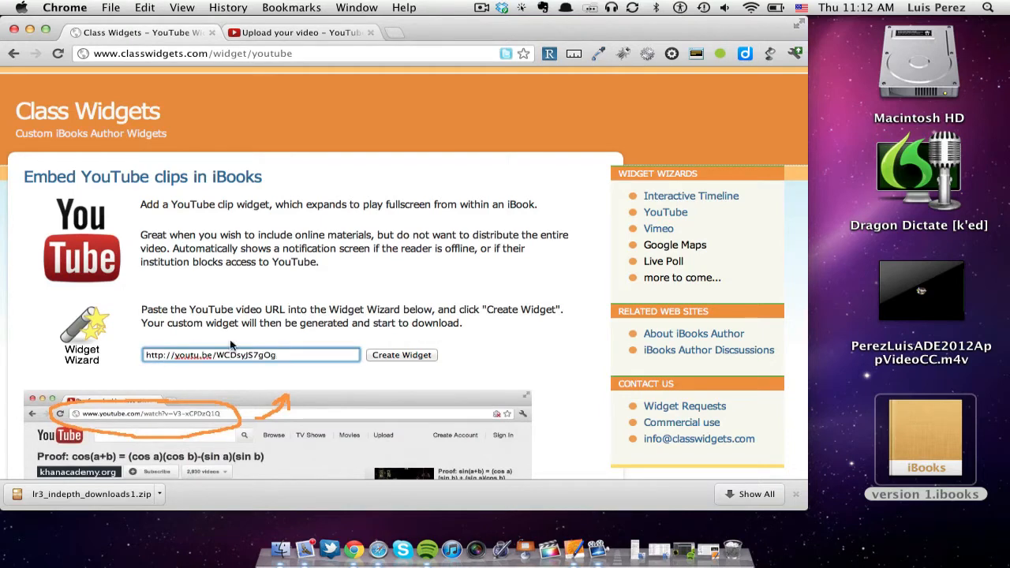
click(402, 355)
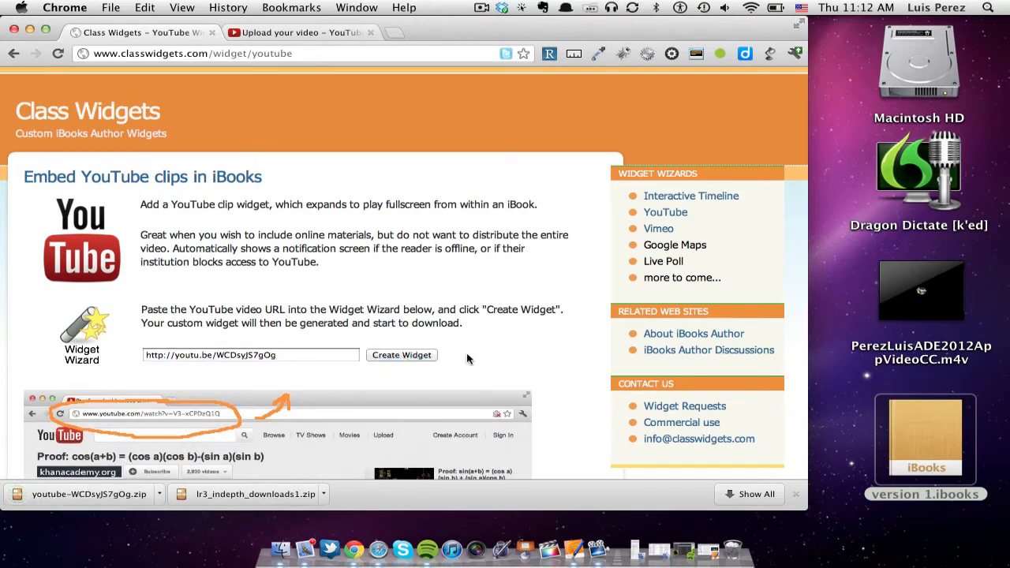
scroll(528, 355, down, 6)
scroll(528, 355, down, 1)
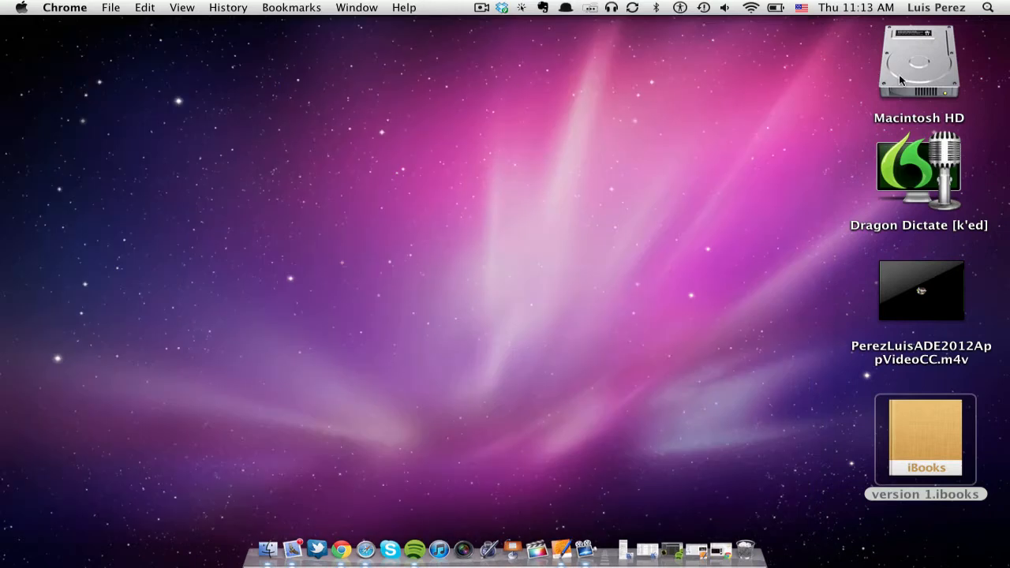
Move youtube-WCDsyJS7gOg.wdgt from the Downloads folder to the Desktop and close the Finder window
double_click(898, 74)
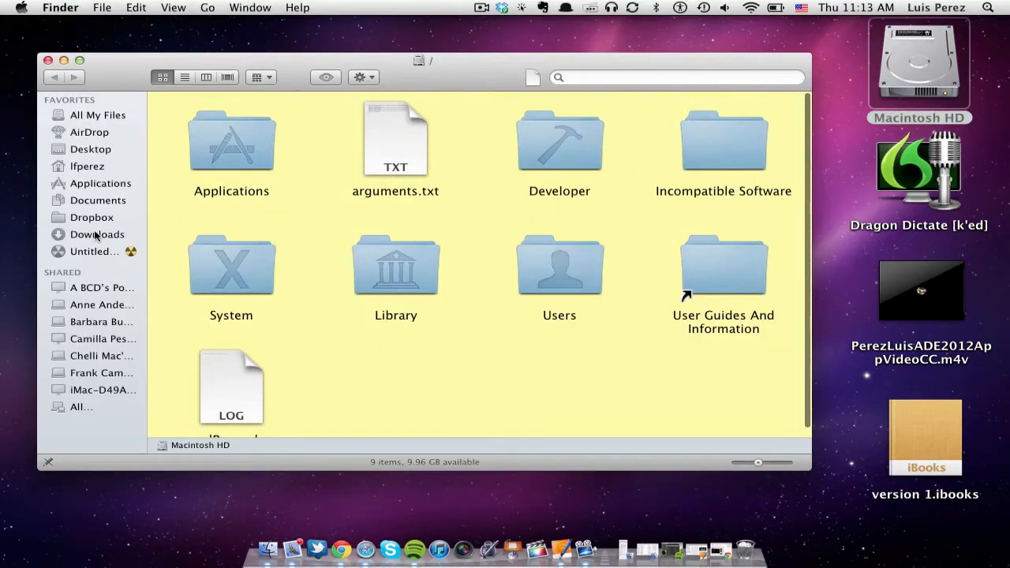
click(96, 235)
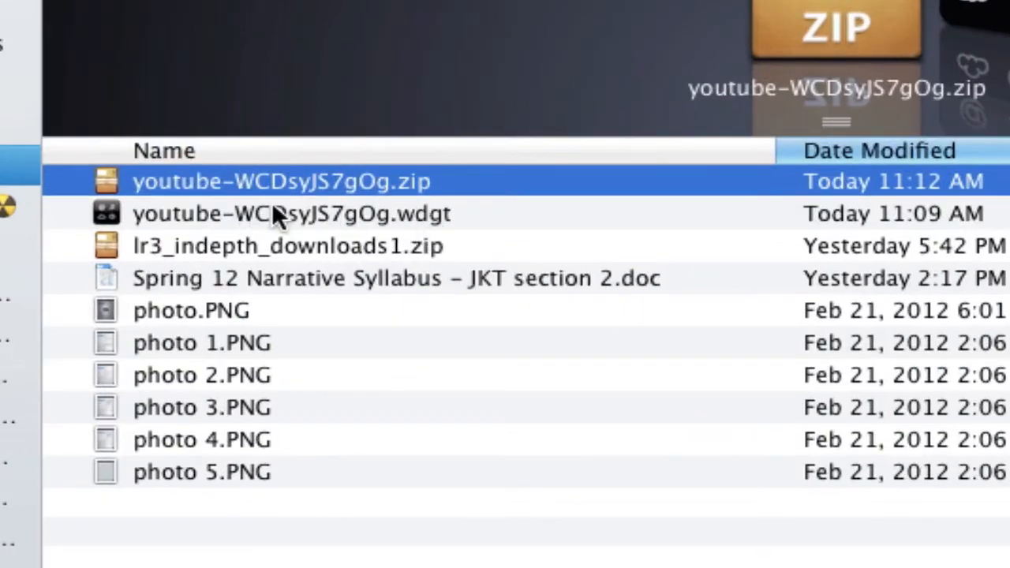
drag(271, 202, 1009, 567)
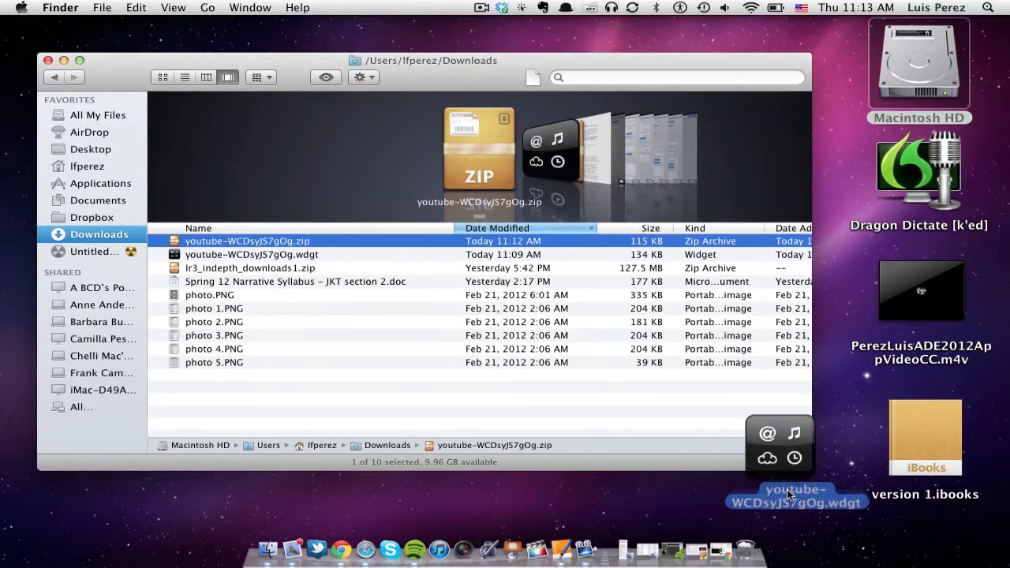
drag(786, 489, 786, 489)
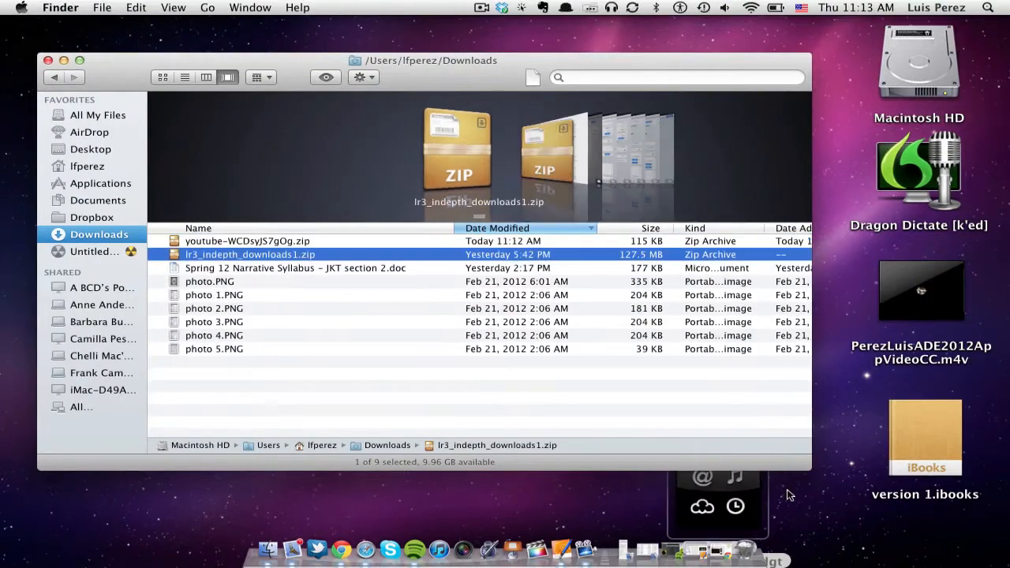
click(48, 60)
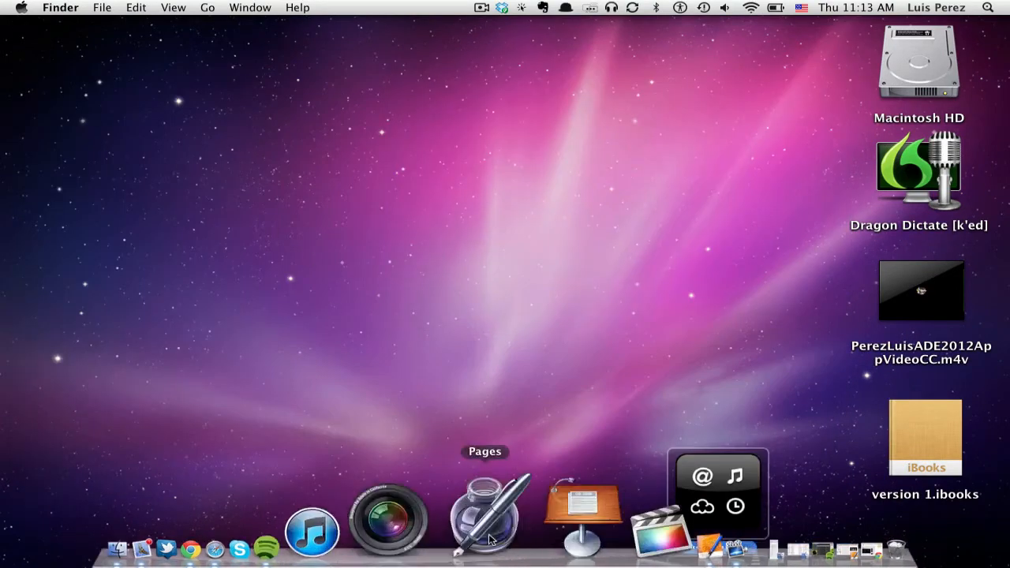
Return to iBooks Author, insert an HTML widget, and enlarge it to span the top of the page's second column
click(562, 521)
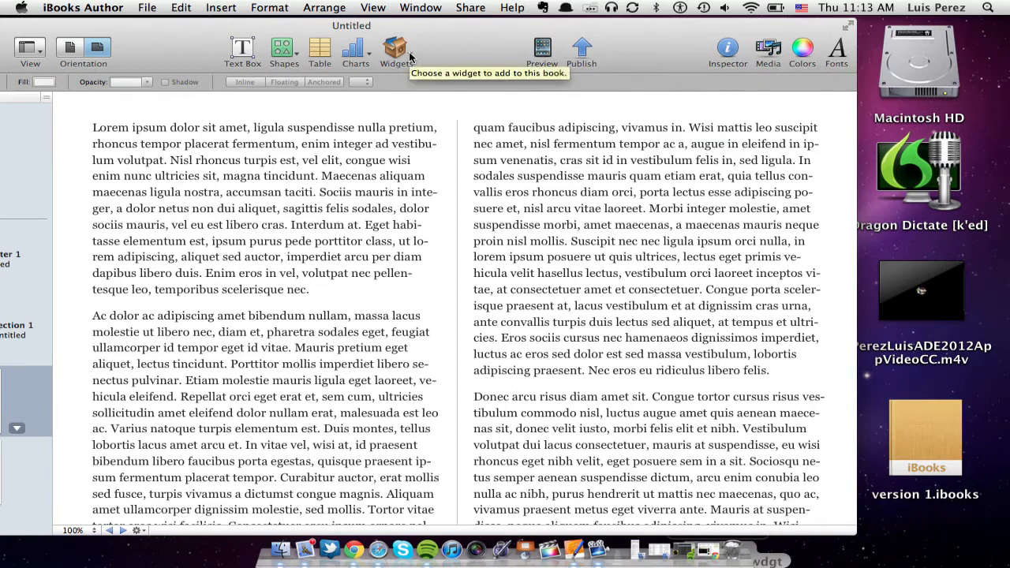
click(404, 52)
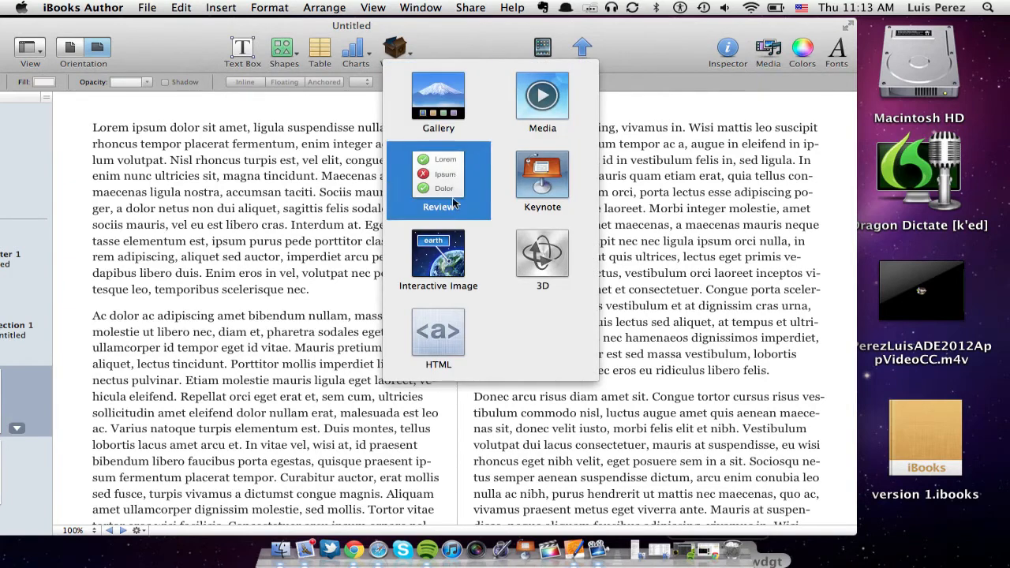
click(447, 332)
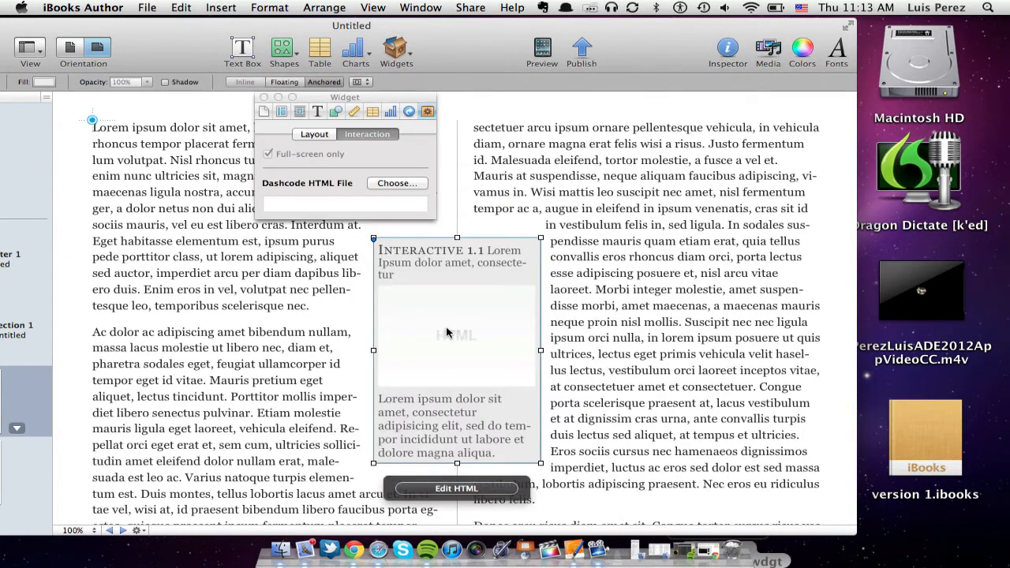
drag(452, 294, 542, 171)
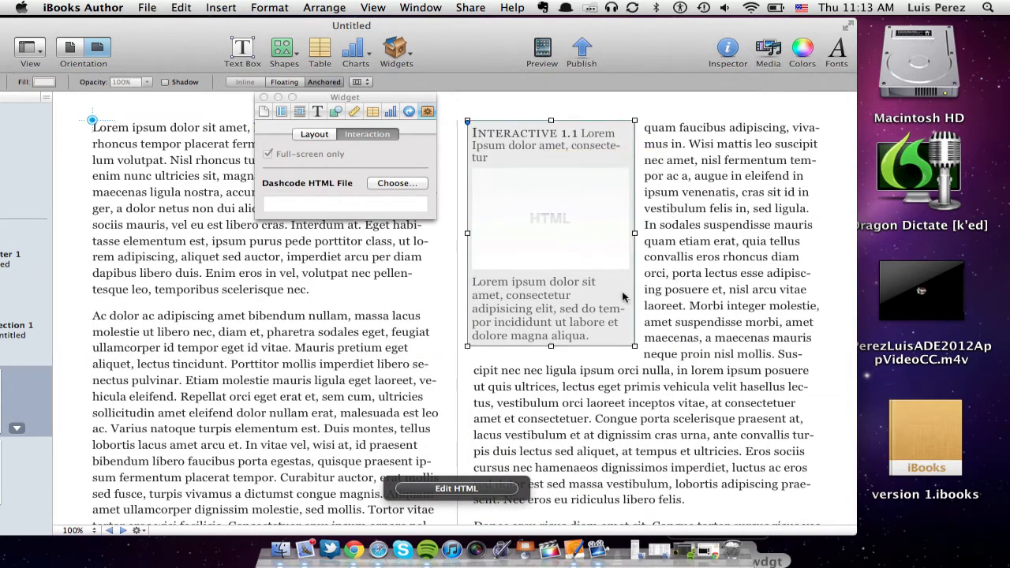
drag(633, 345, 806, 361)
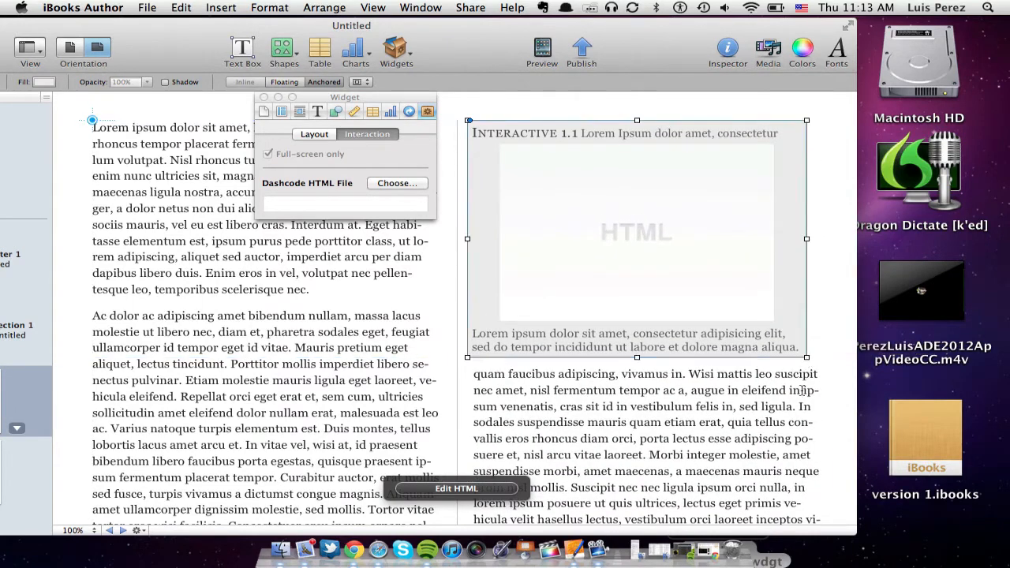
Uncover the Desktop beside the book window and load youtube-WCDsyJS7gOg.wdgt into the HTML widget
drag(714, 34, 567, 7)
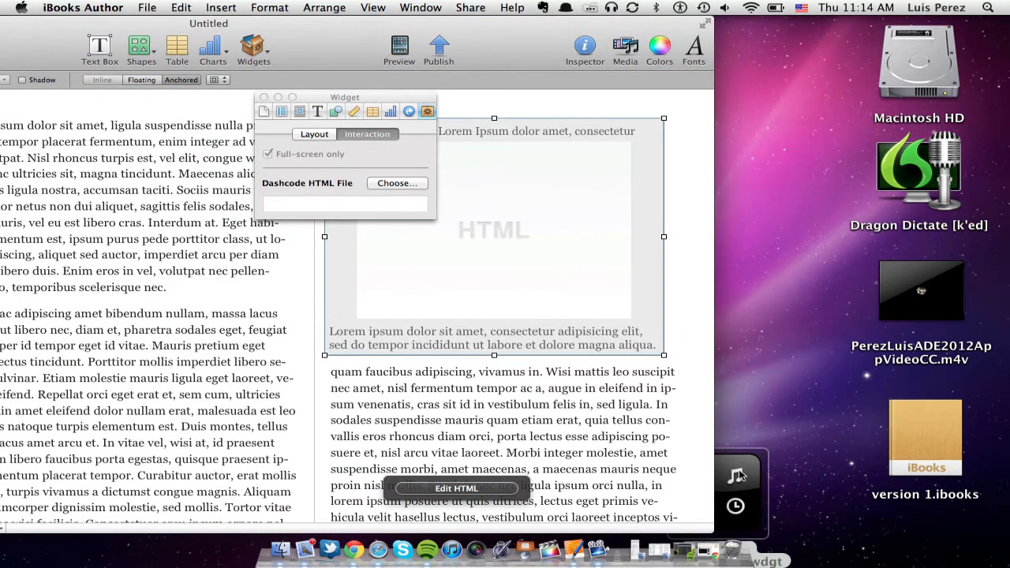
drag(742, 474, 534, 221)
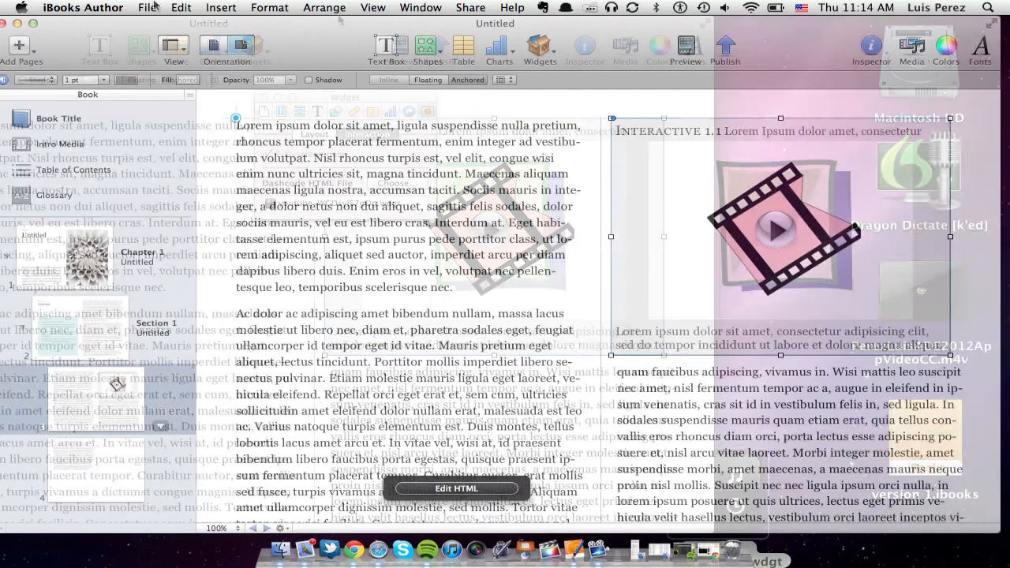
Export the book in iBooks format to the Desktop under the name "version2"
click(148, 6)
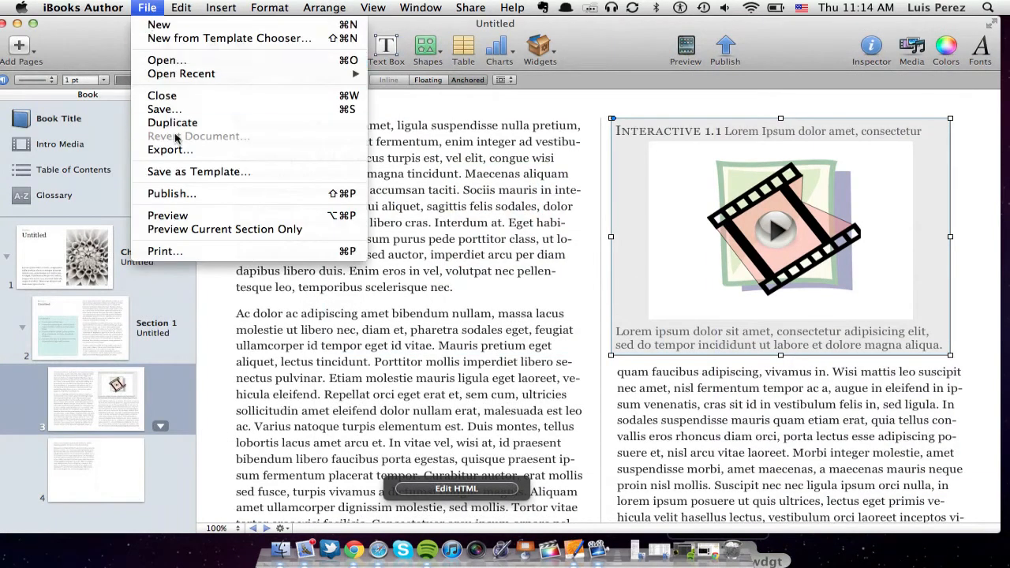
click(176, 150)
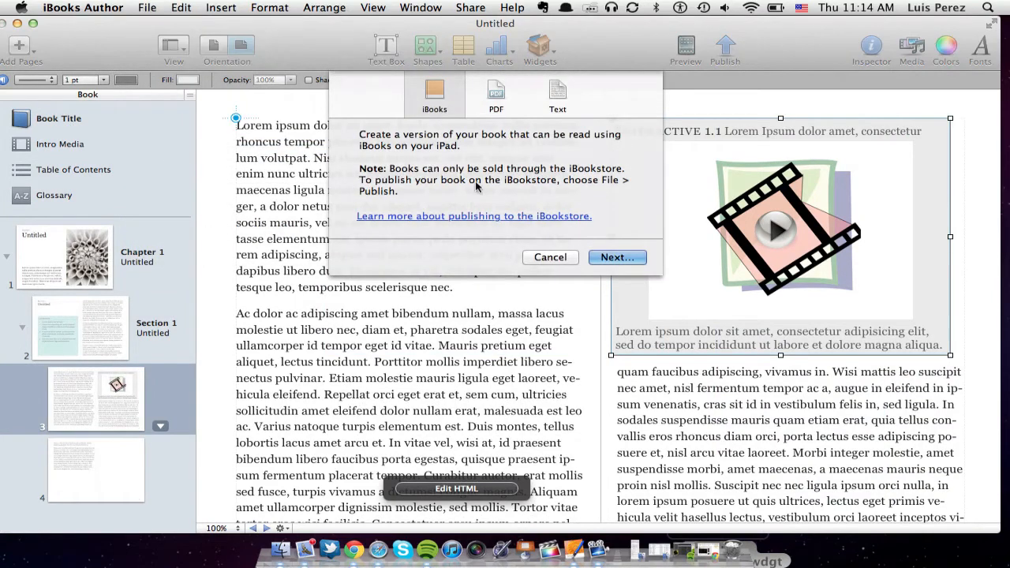
click(618, 258)
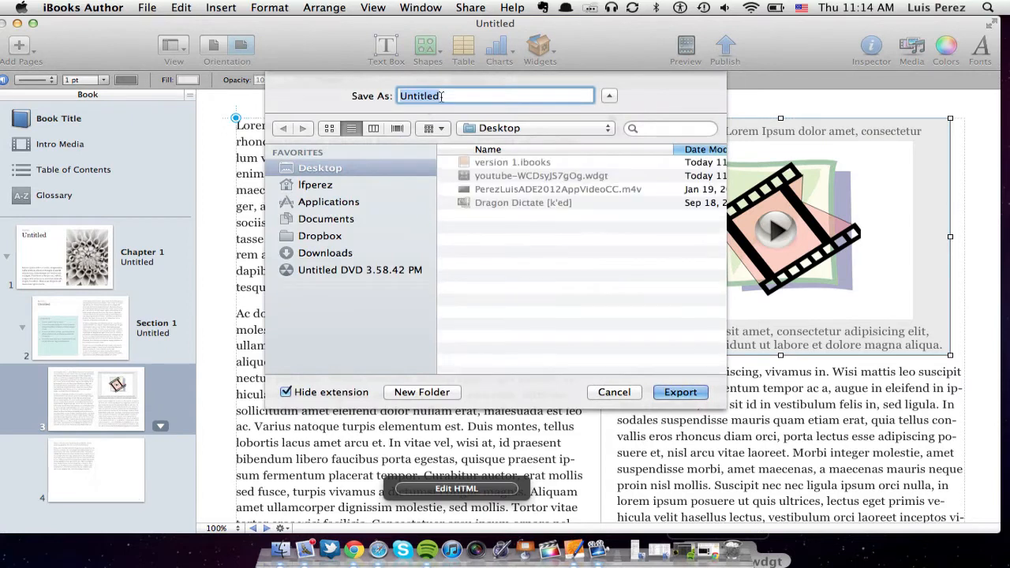
text(version2)
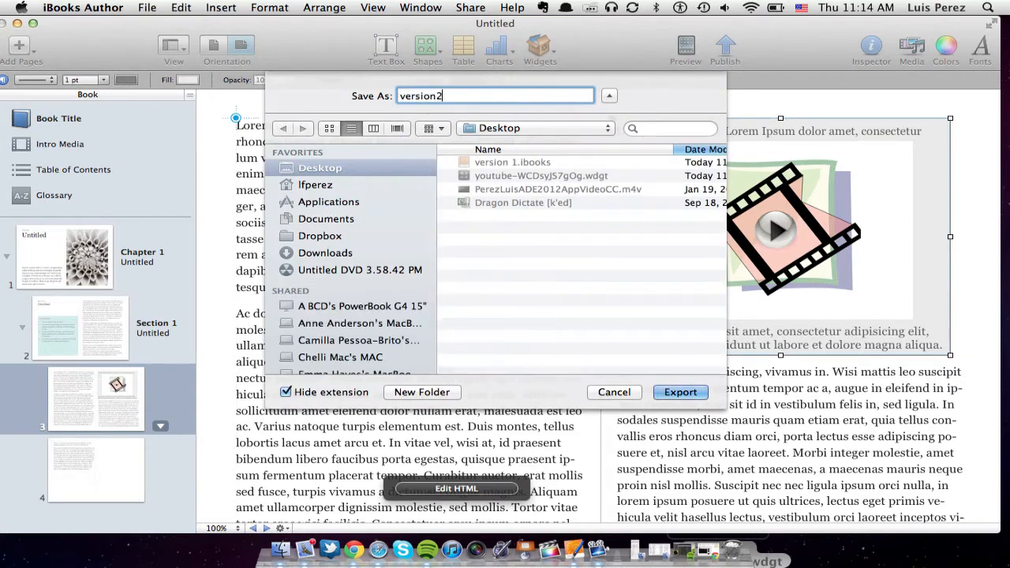
click(680, 392)
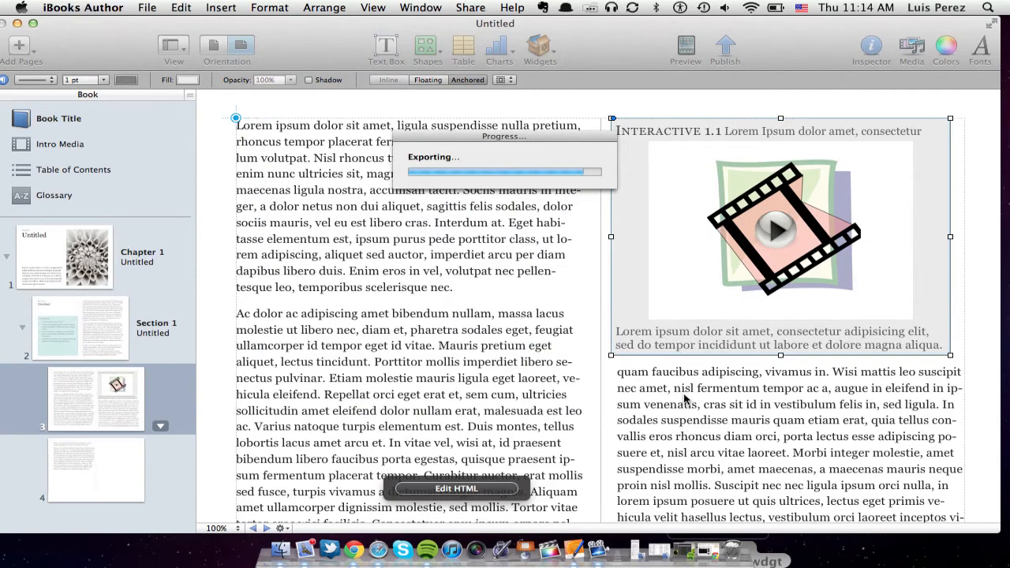
Minimize the book window and check the file size of the exported version2.ibooks in its file info
click(17, 23)
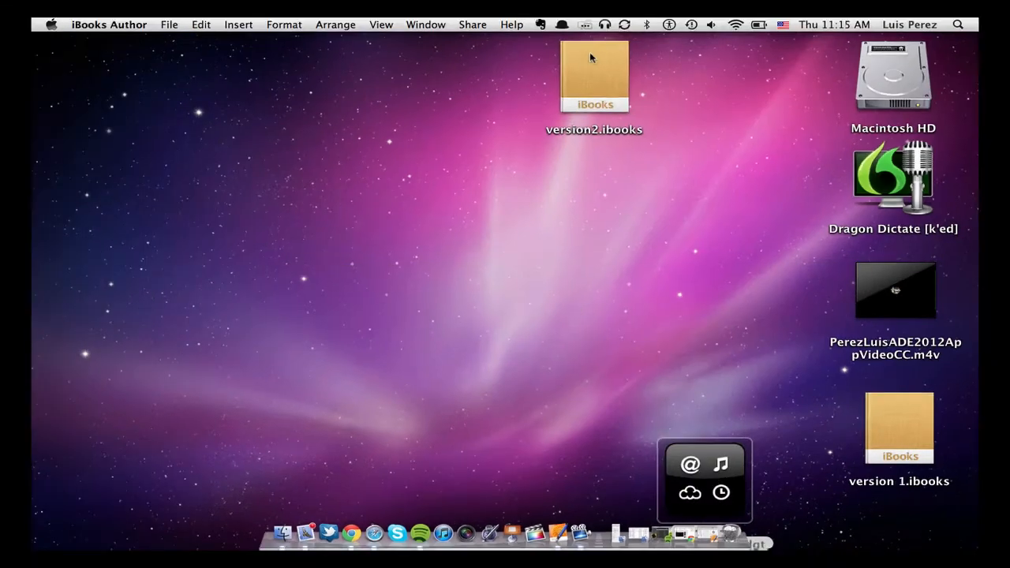
drag(590, 58, 696, 93)
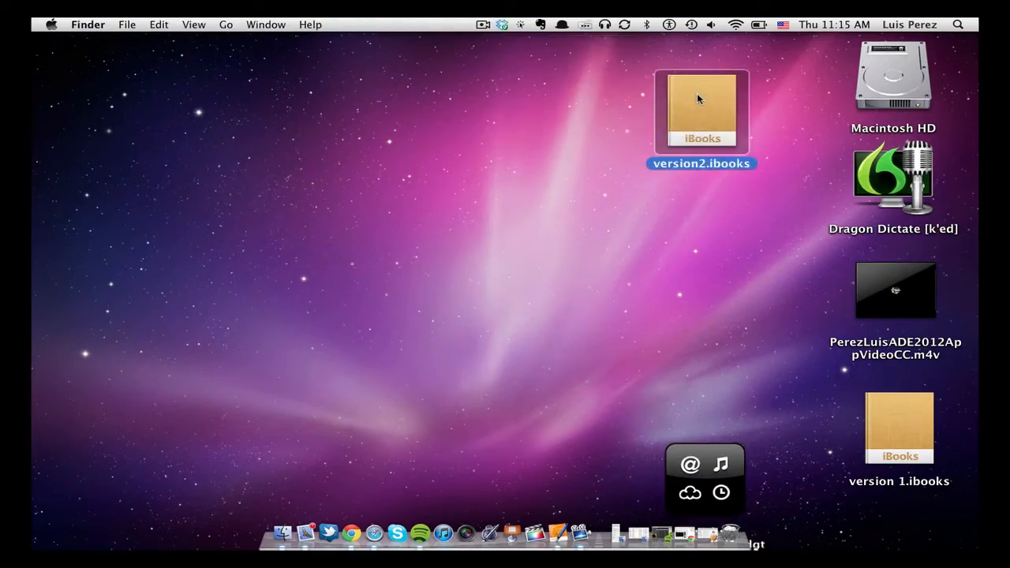
key(super+i)
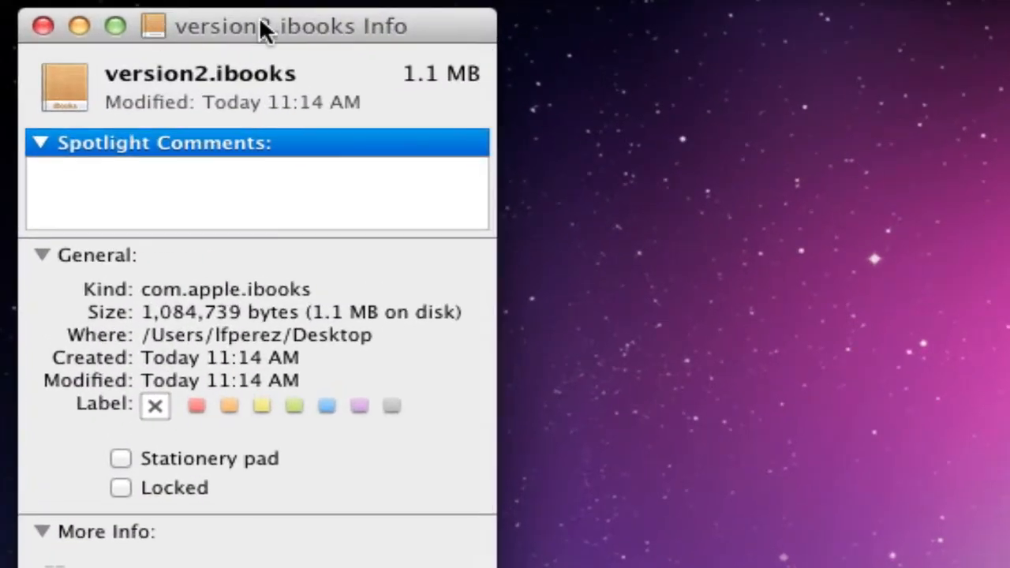
drag(261, 30, 519, 27)
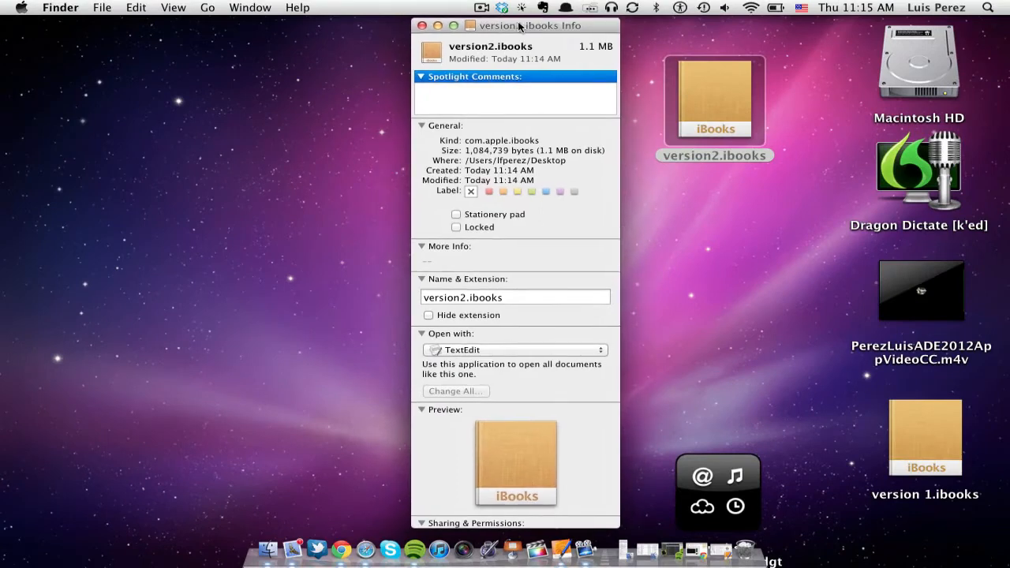
click(423, 26)
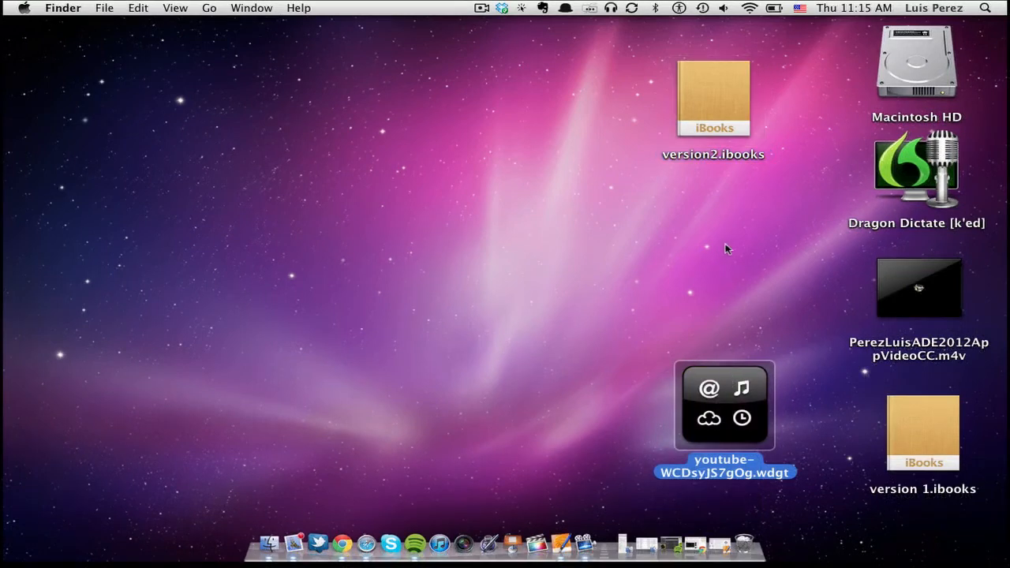
Move the YouTube widget file directly below version2.ibooks on the Desktop
drag(727, 382, 714, 196)
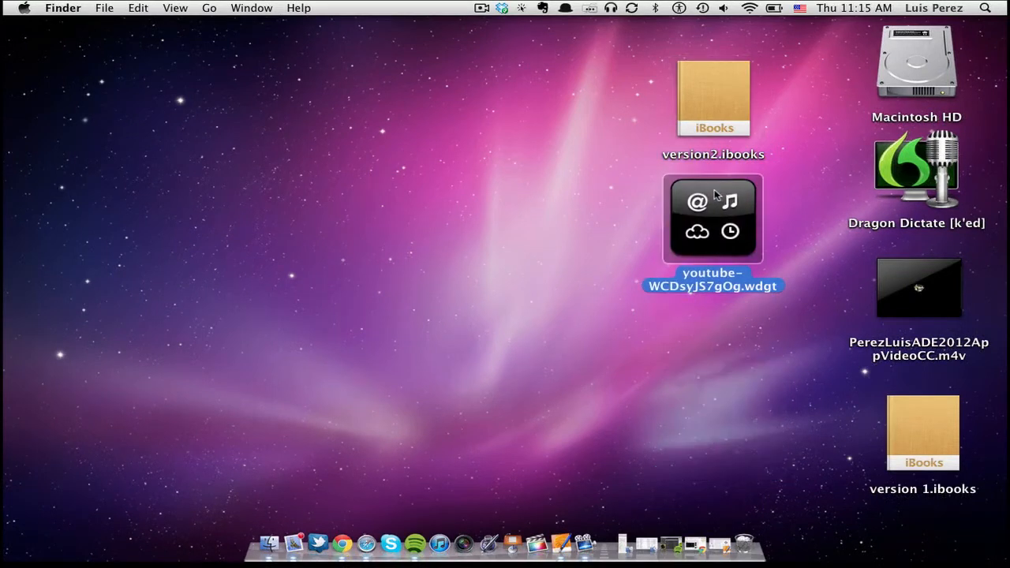